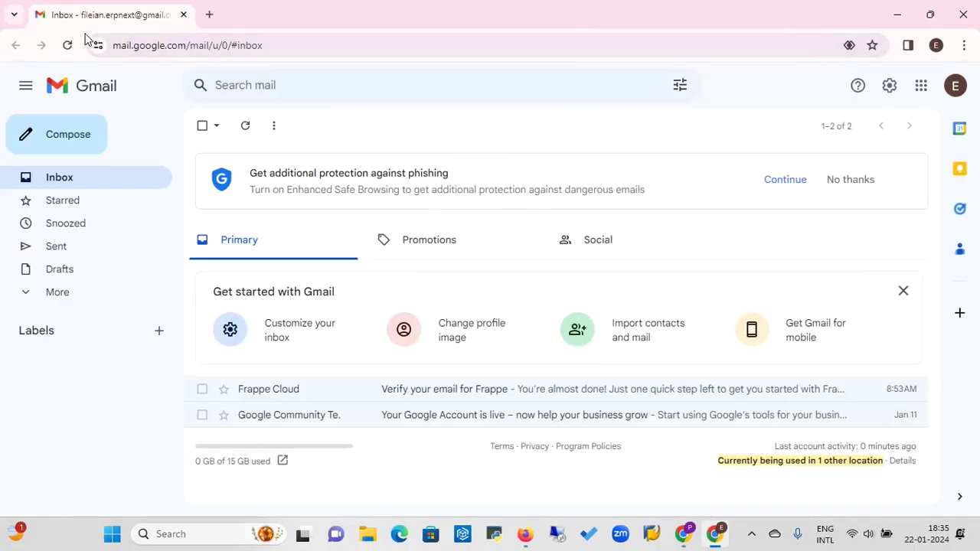
Open a new blank browser tab beside the Gmail inbox
{"action": "key", "text": "ctrl+t"}
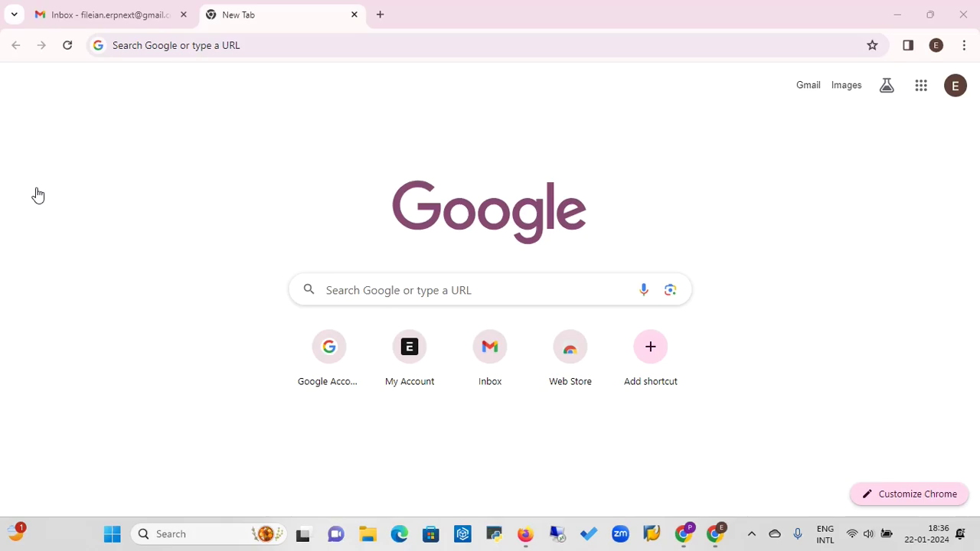
Go to erpnext.com's Pricing page and scroll to the Small Business and Enterprise plan cards
{"action": "left_click", "coordinate": [279, 49]}
{"action": "type", "text": "erp"}
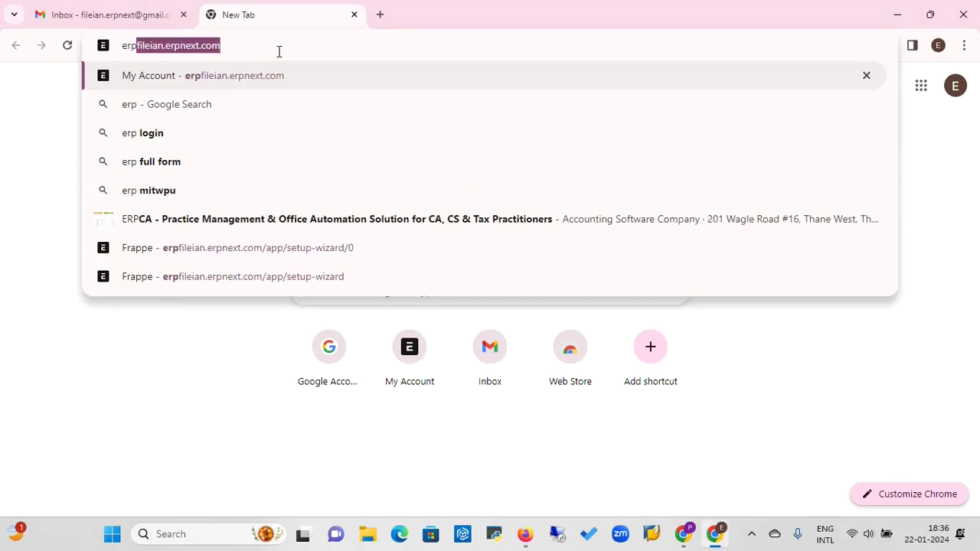
{"action": "type", "text": "next.com"}
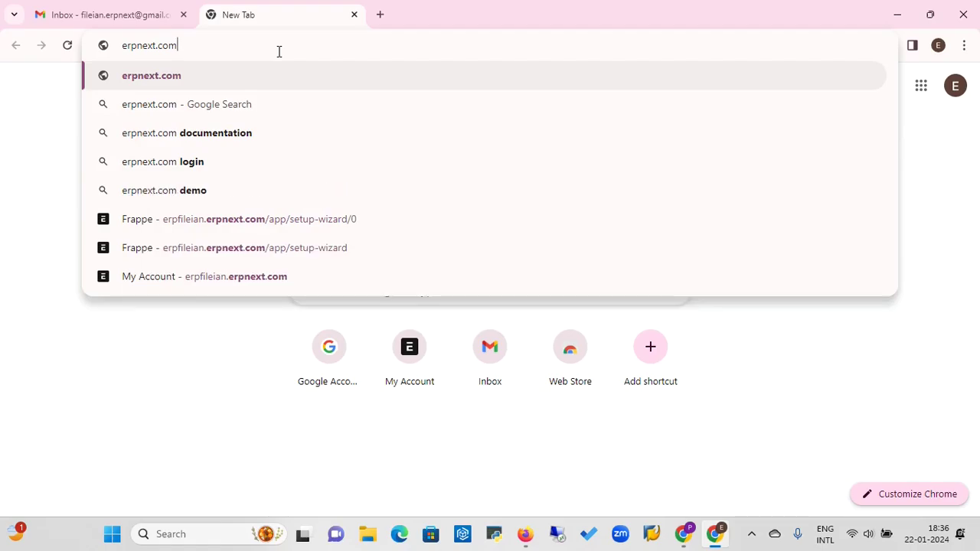
{"action": "key", "text": "Return"}
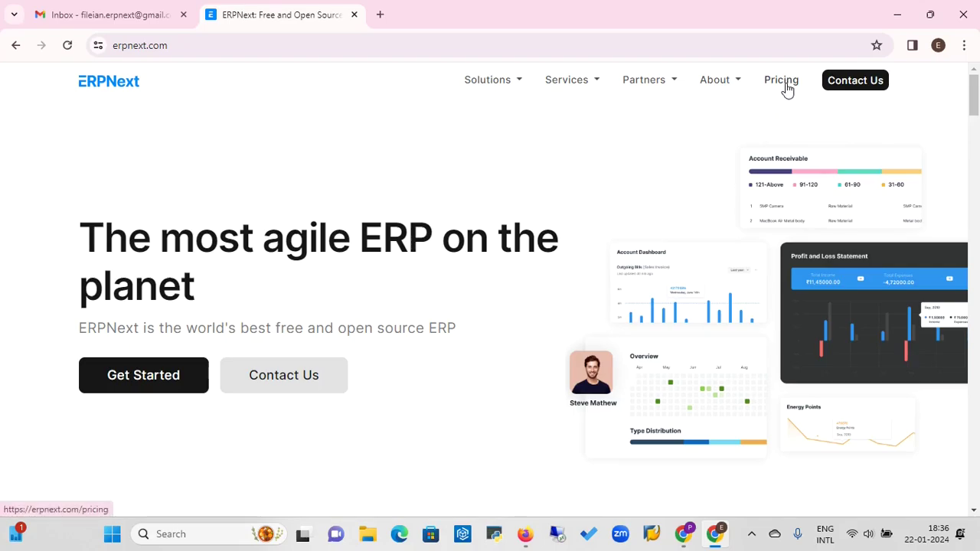
{"action": "left_click", "coordinate": [786, 86]}
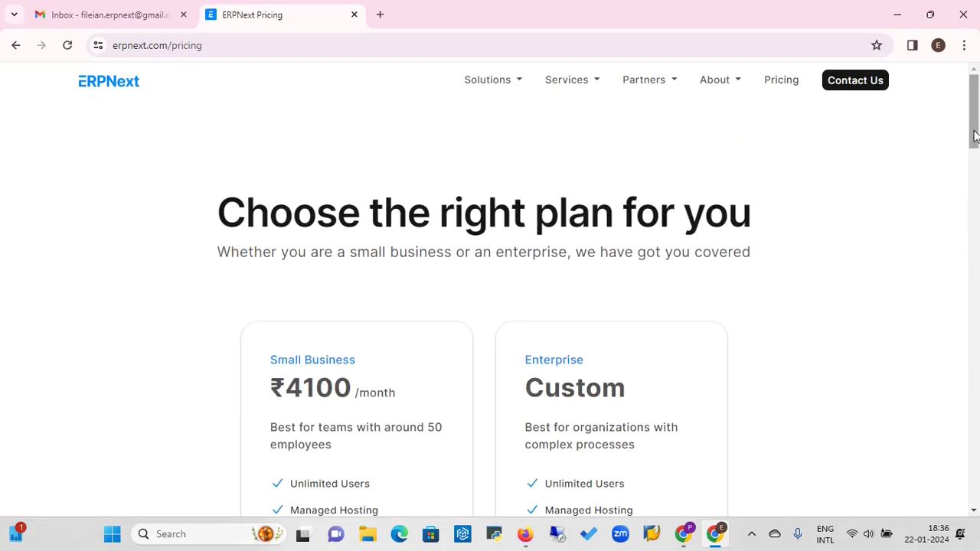
{"action": "scroll", "coordinate": [975, 136], "scroll_direction": "down", "scroll_amount": 2}
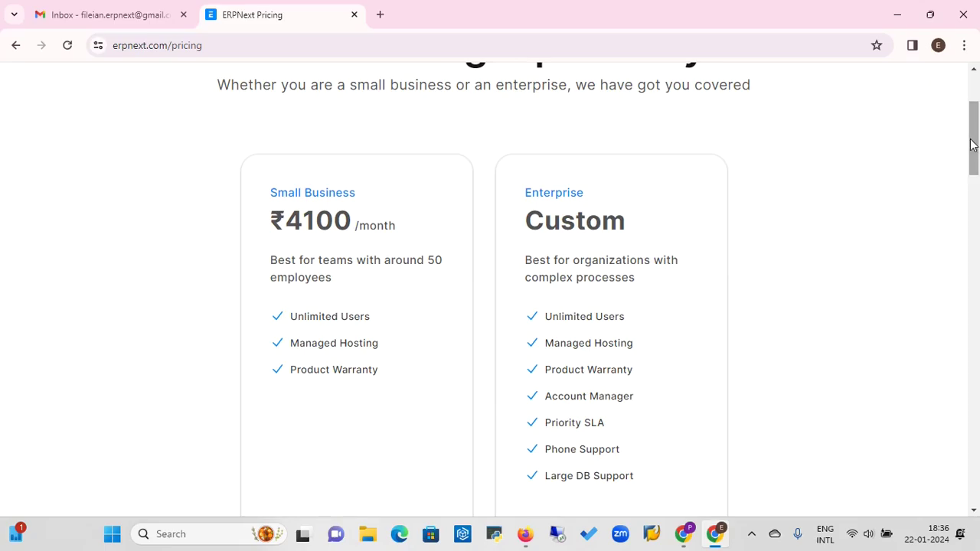
{"action": "left_click_drag", "start_coordinate": [972, 142], "coordinate": [974, 164]}
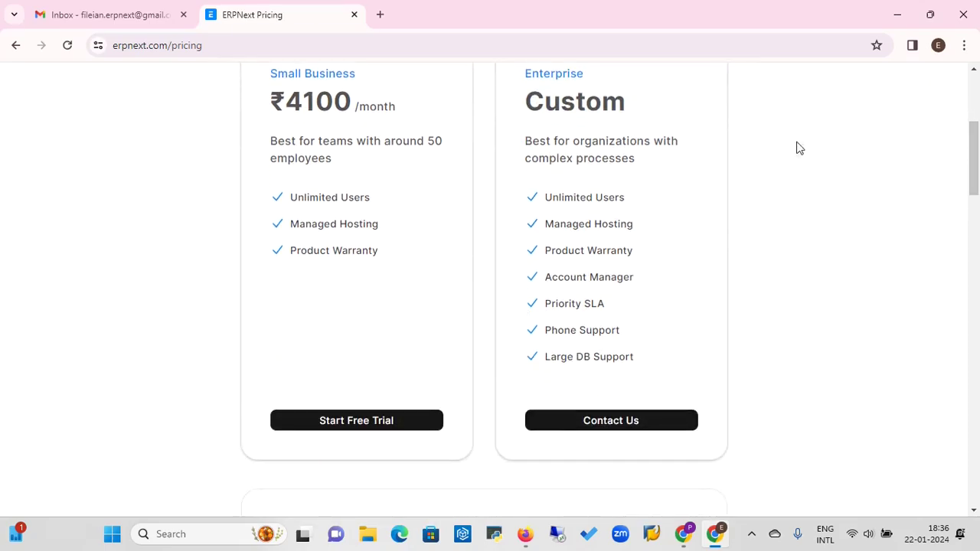
Start the Small Business free trial and enter an available site name built on 'erpfileian'
{"action": "left_click", "coordinate": [365, 428]}
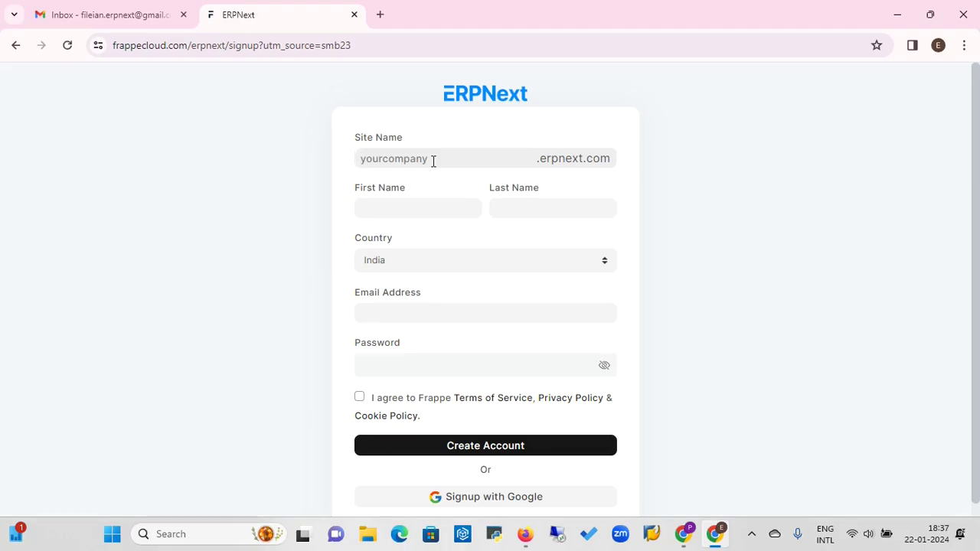
{"action": "left_click", "coordinate": [433, 161]}
{"action": "type", "text": "f"}
{"action": "key", "text": "BackSpace"}
{"action": "type", "text": "erpfileian"}
{"action": "left_click", "coordinate": [404, 210]}
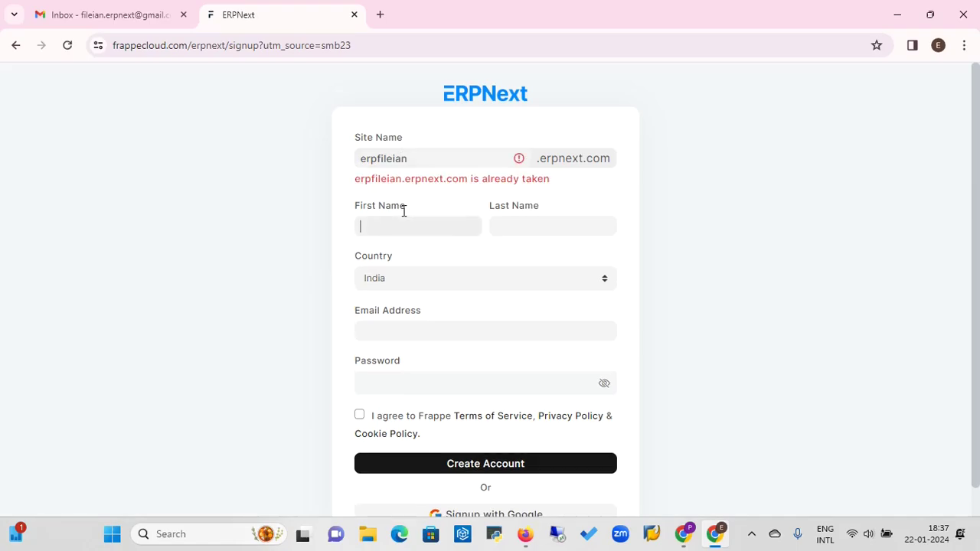
{"action": "left_click", "coordinate": [419, 155]}
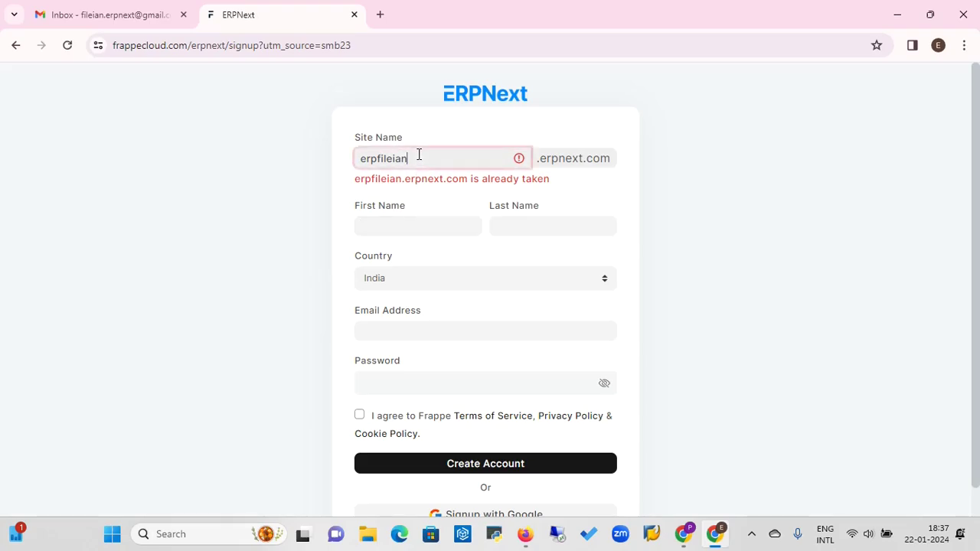
{"action": "type", "text": "pun"}
Fill in the first and last name and begin the e-mail address
{"action": "left_click", "coordinate": [390, 222]}
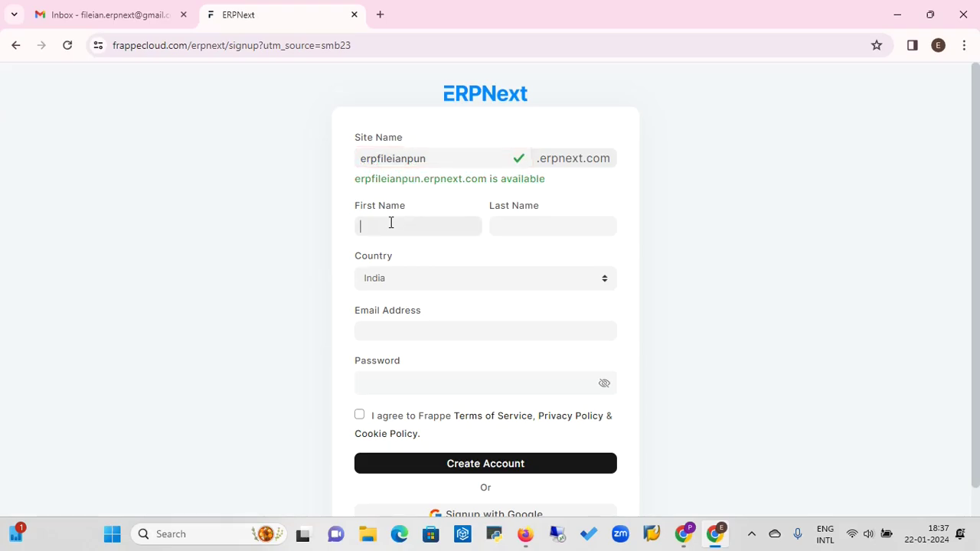
{"action": "left_click", "coordinate": [515, 223]}
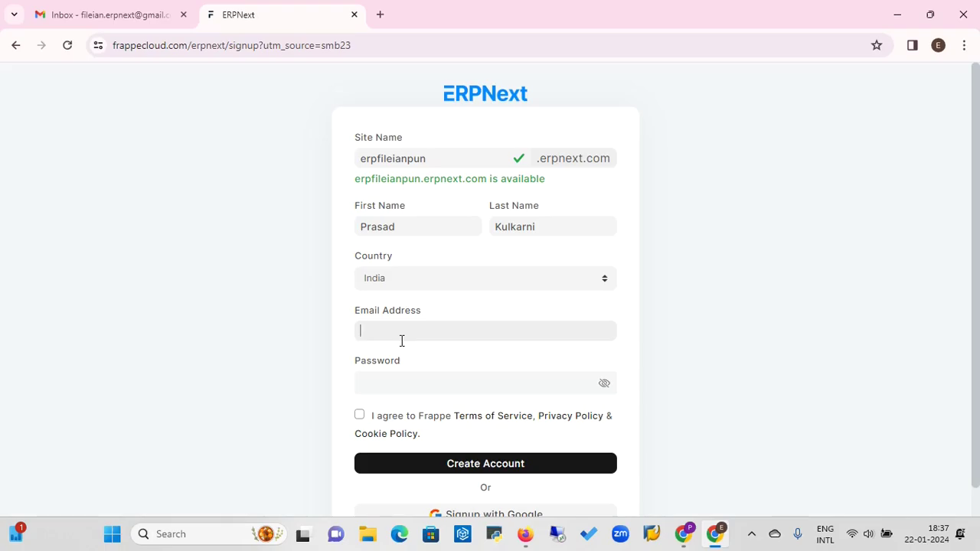
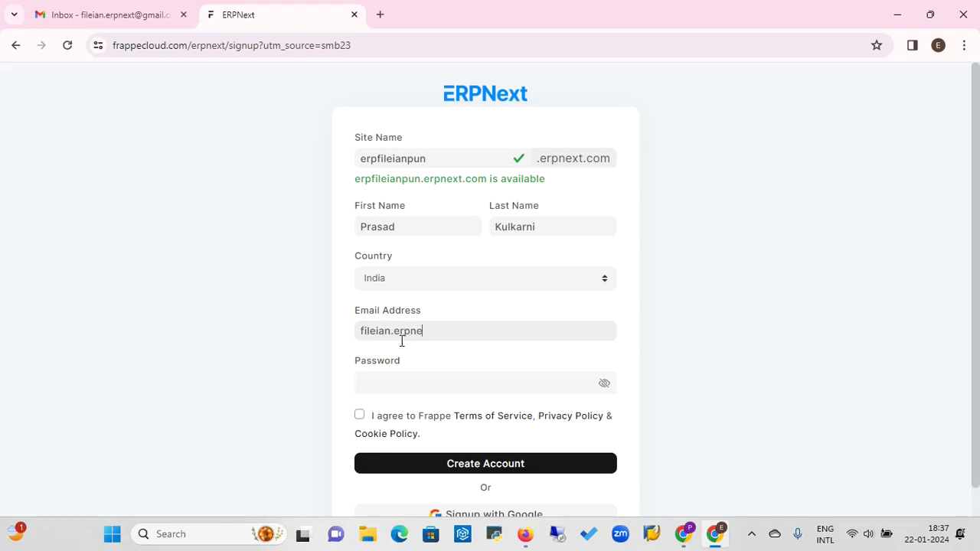
Enter a strong password, accept the Terms of Service and Privacy Policy, and submit
{"action": "left_click", "coordinate": [389, 382]}
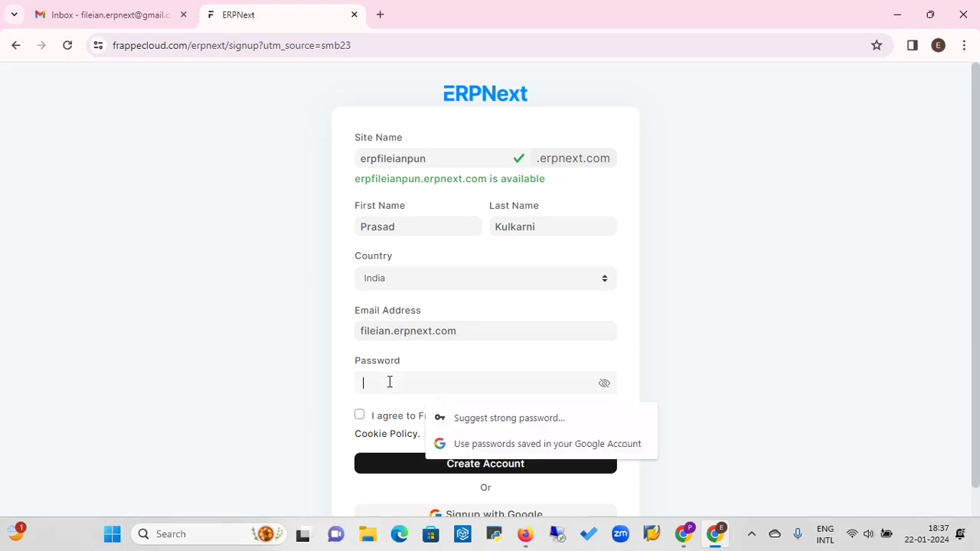
{"action": "type", "text": "•"}
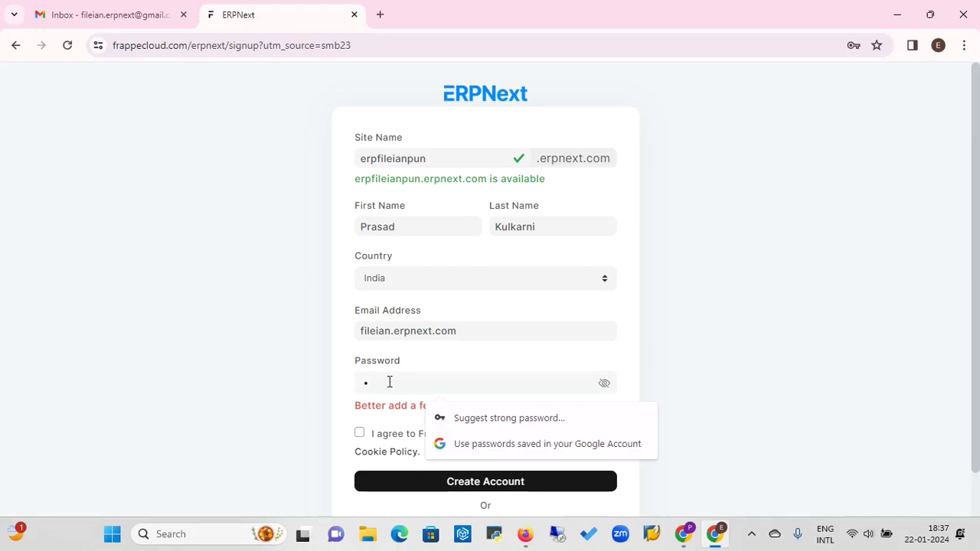
{"action": "type", "text": "••••"}
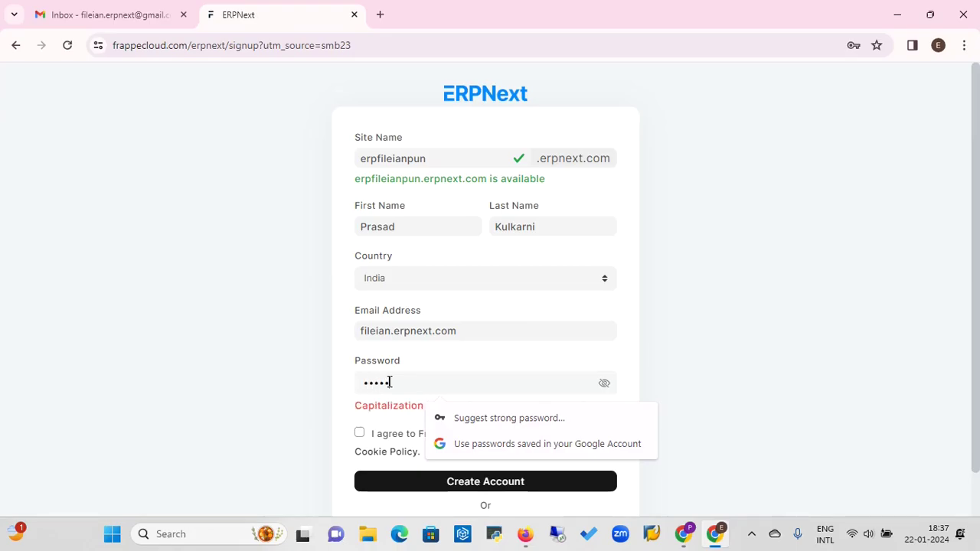
{"action": "type", "text": "••••••"}
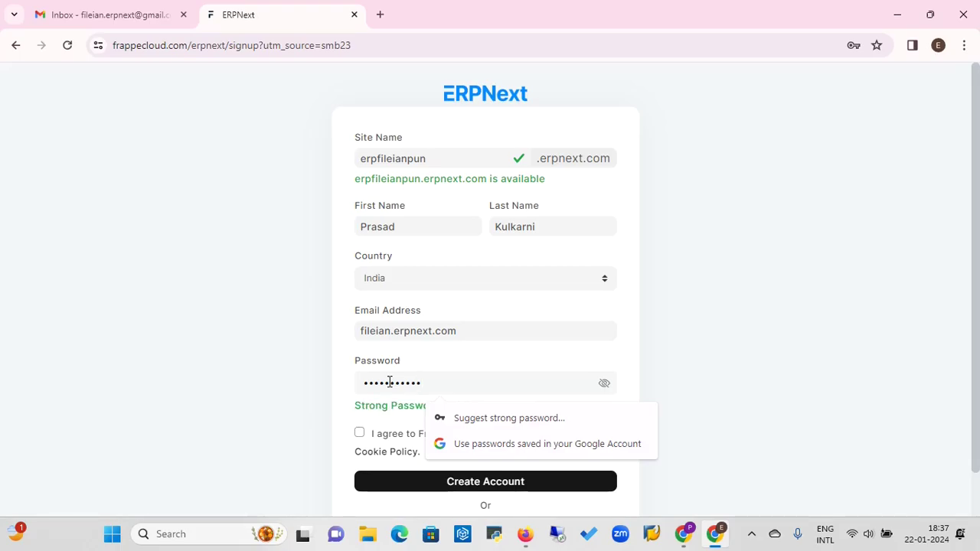
{"action": "type", "text": "•"}
{"action": "left_click", "coordinate": [324, 399]}
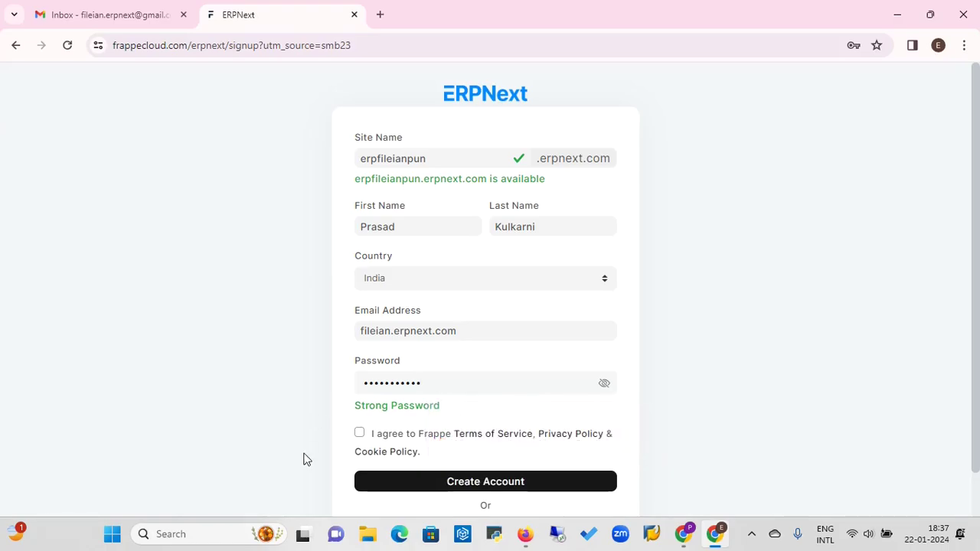
{"action": "left_click", "coordinate": [360, 434]}
{"action": "left_click", "coordinate": [490, 488]}
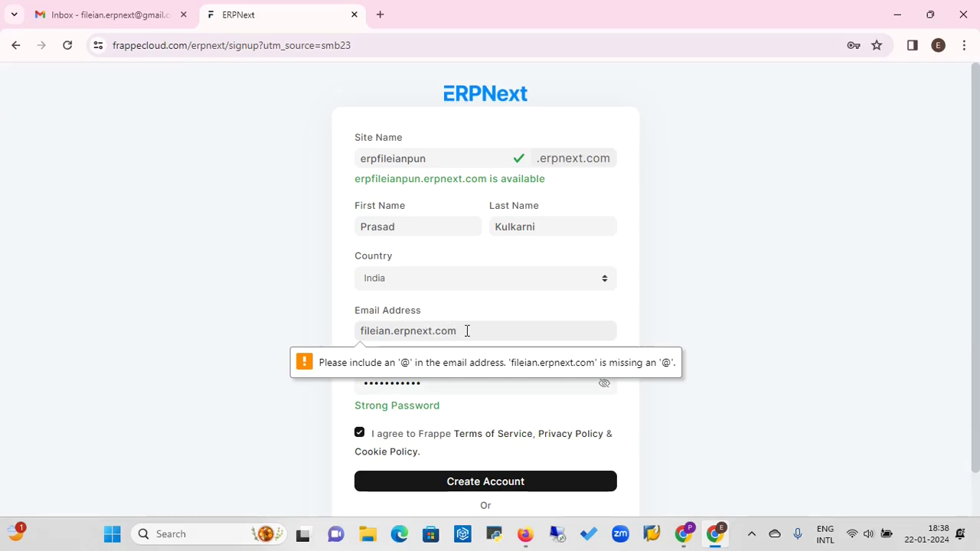
{"action": "key", "text": "BackSpace"}
{"action": "key", "text": "BackSpace"}
{"action": "key", "text": "BackSpace"}
{"action": "key", "text": "BackSpace"}
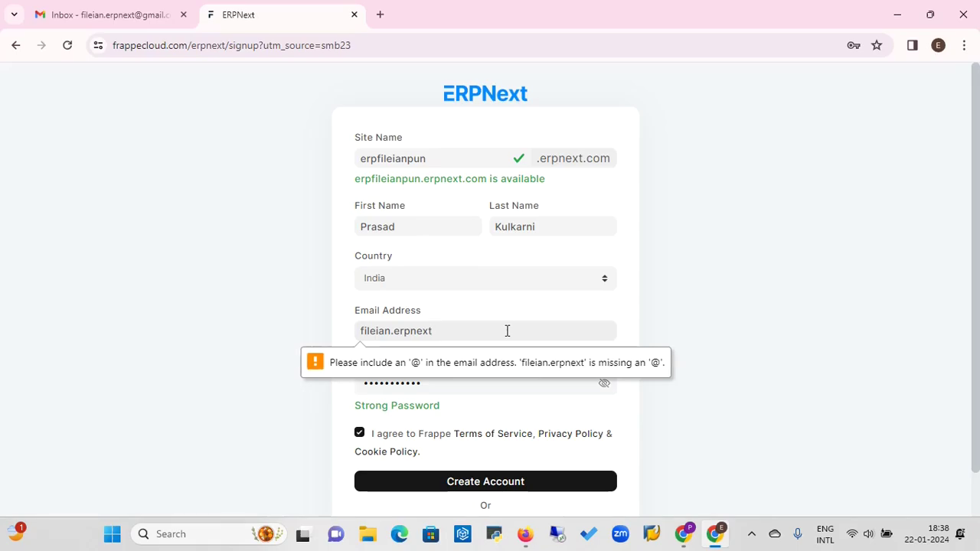
{"action": "type", "text": "@gm"}
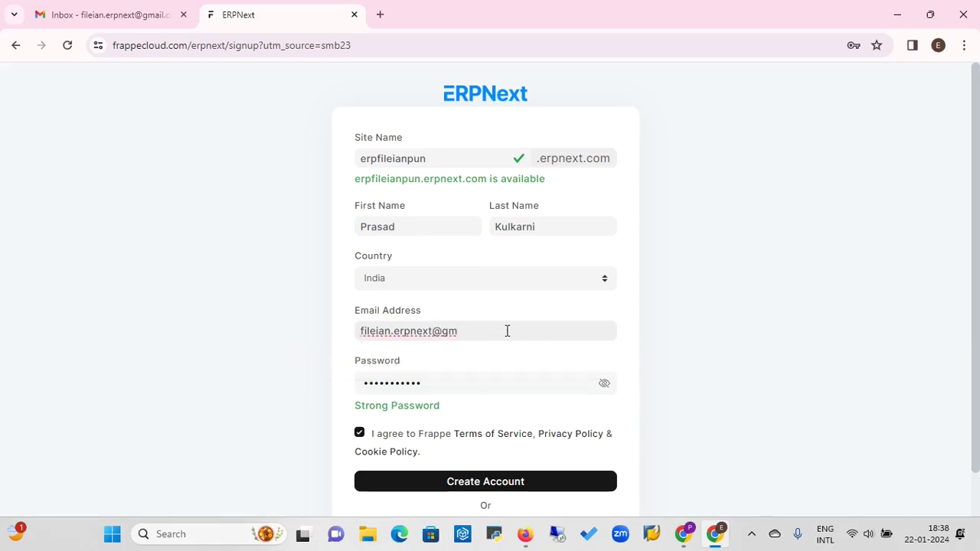
{"action": "type", "text": "ail.com"}
{"action": "left_click", "coordinate": [487, 489]}
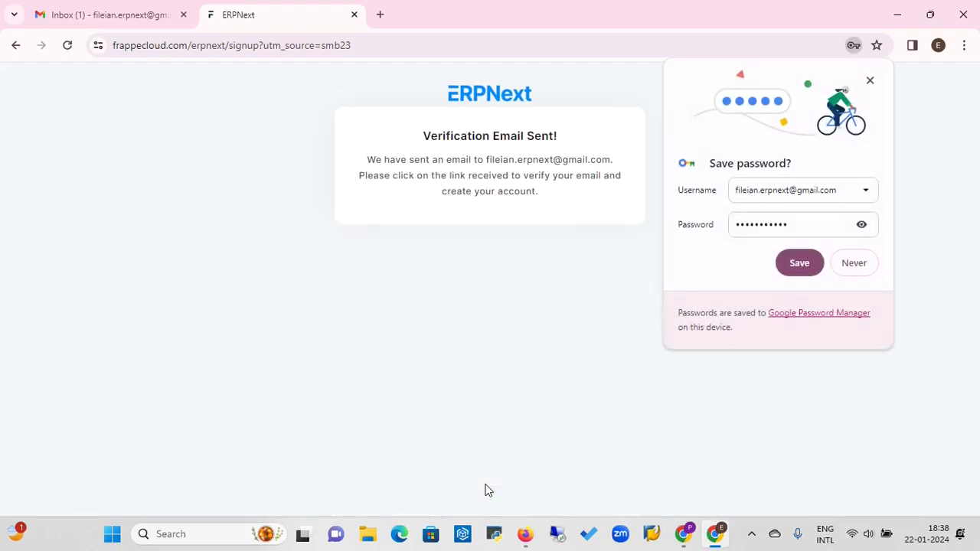
{"action": "left_click", "coordinate": [856, 264]}
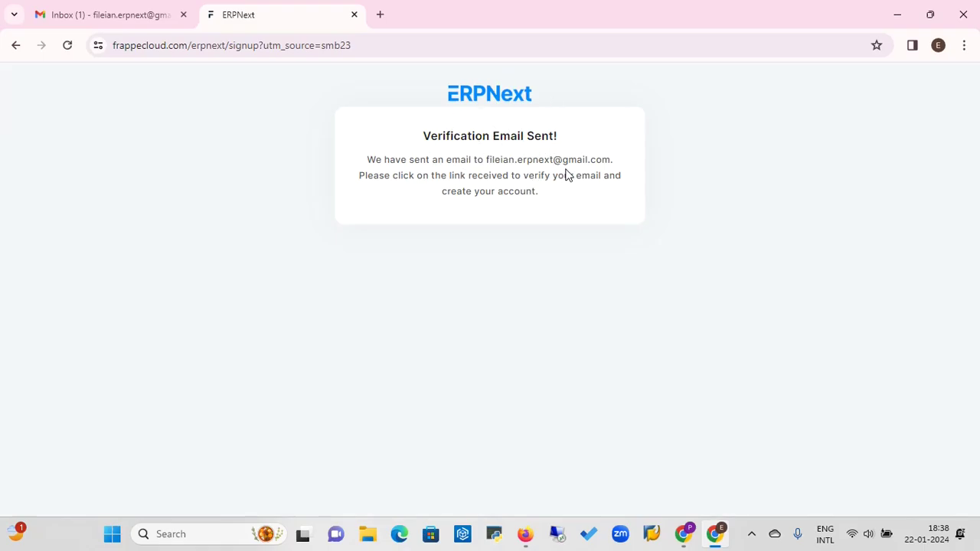
In Gmail, open the 'Verify your email for Frappe' message and follow its Verify Account link
{"action": "left_click", "coordinate": [102, 16]}
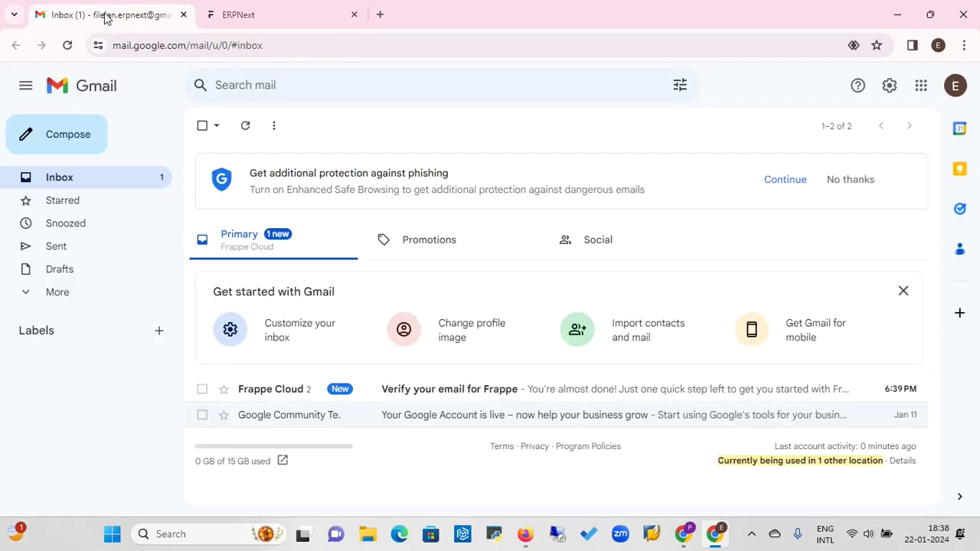
{"action": "left_click", "coordinate": [490, 394]}
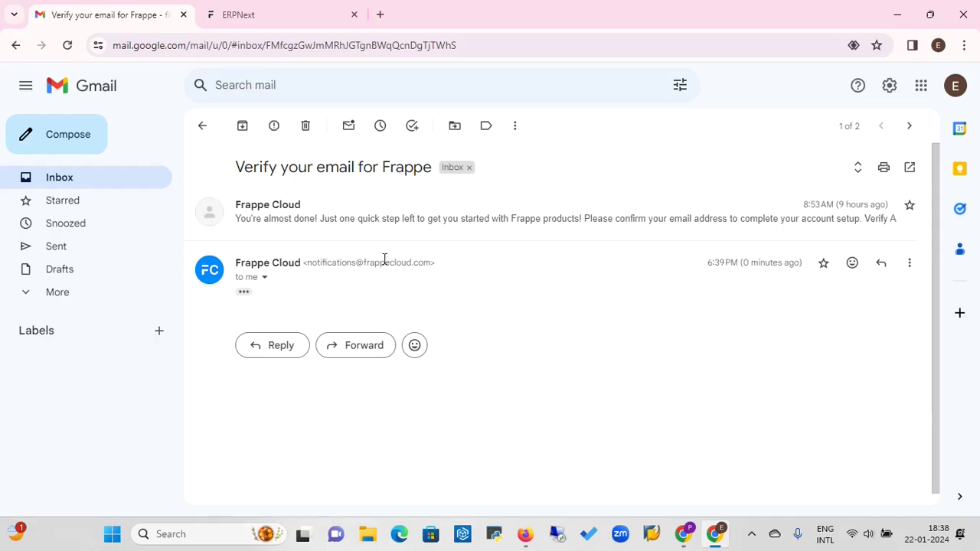
{"action": "left_click", "coordinate": [419, 224]}
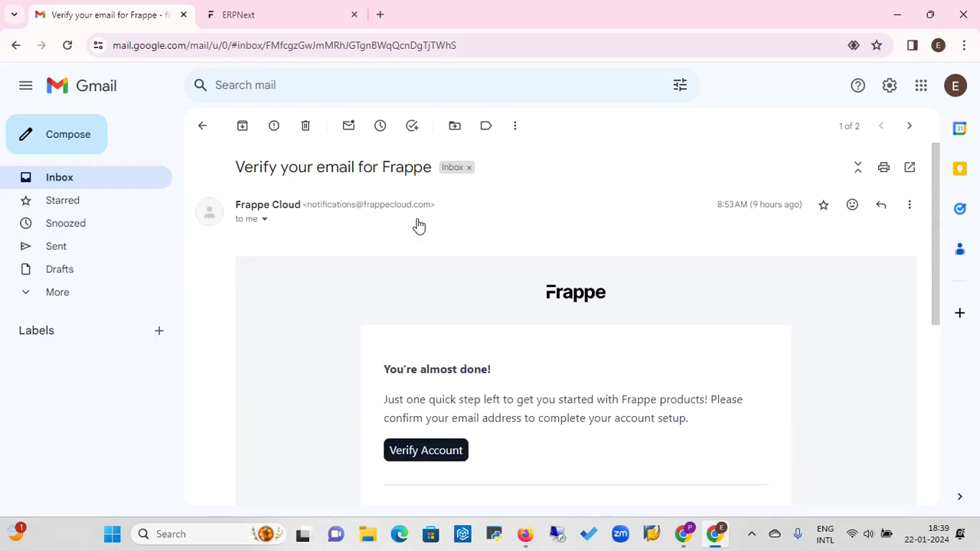
{"action": "left_click", "coordinate": [426, 452]}
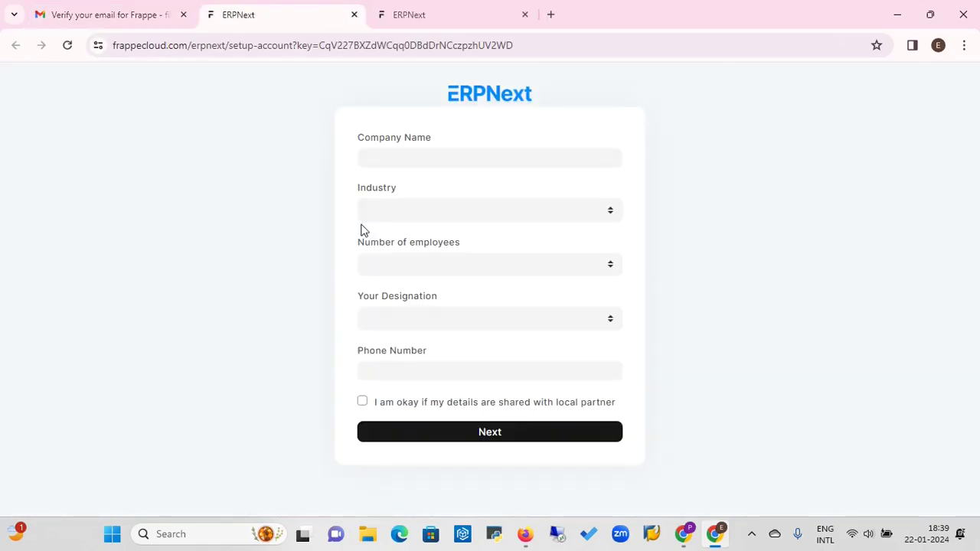
Enter the company name 'fileian Ventures Private Limited'
{"action": "left_click", "coordinate": [389, 159]}
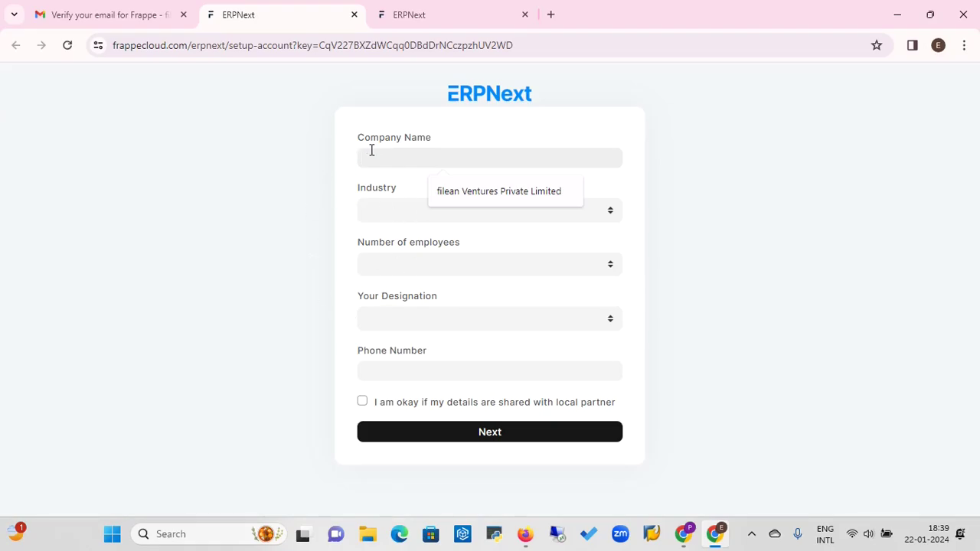
{"action": "type", "text": "fi"}
{"action": "type", "text": "leian"}
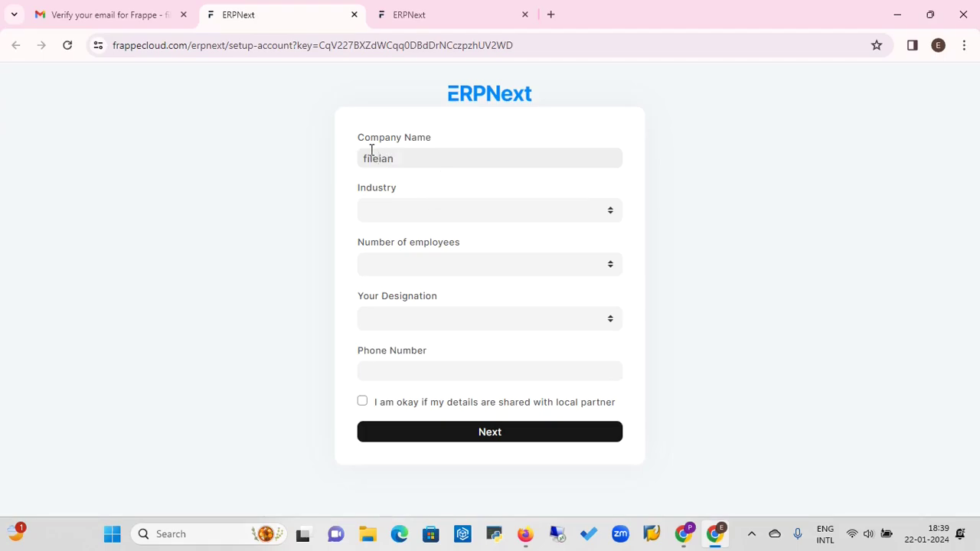
{"action": "type", "text": " Ventures"}
{"action": "type", "text": "Private Limited"}
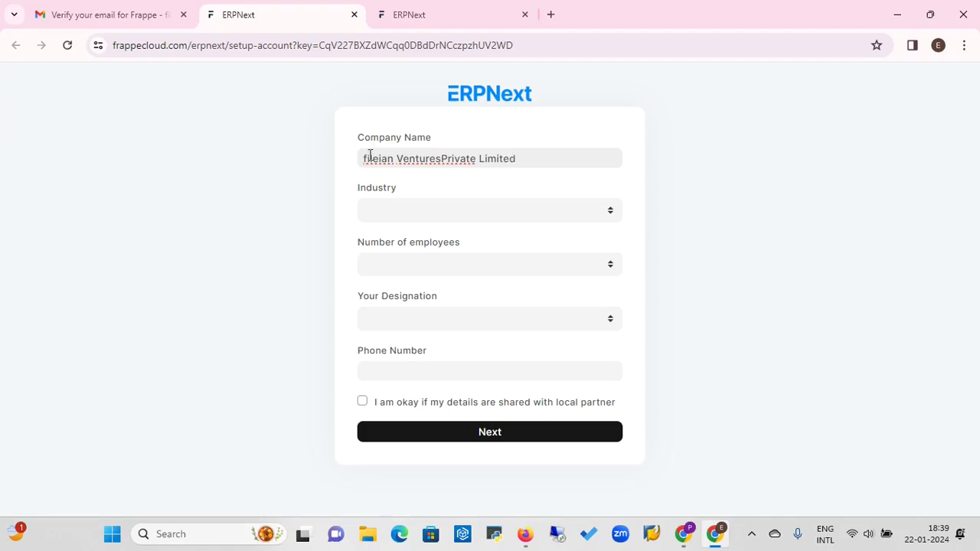
{"action": "left_click", "coordinate": [442, 163]}
Set industry to Services, employees to 1 - 10, and designation to IT/System manager
{"action": "left_click", "coordinate": [417, 215]}
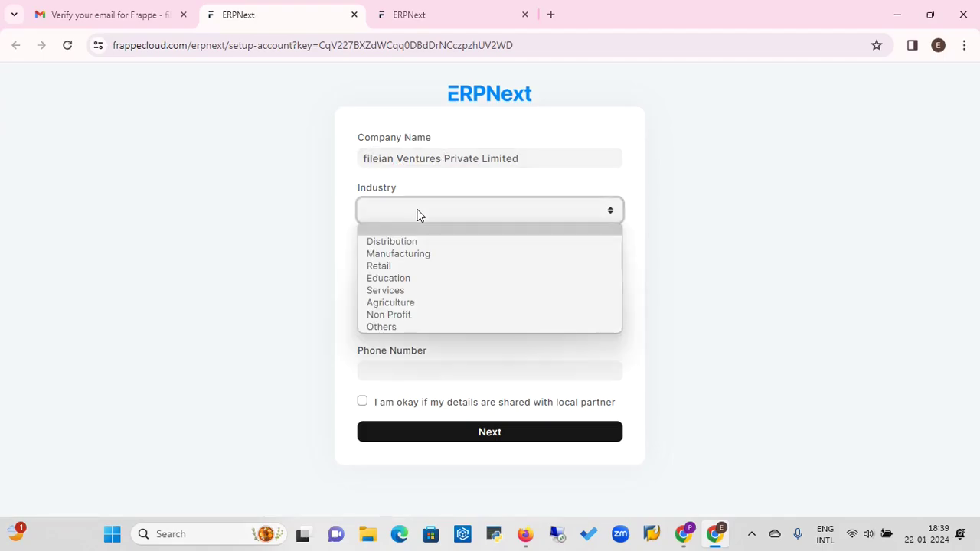
{"action": "left_click", "coordinate": [388, 289]}
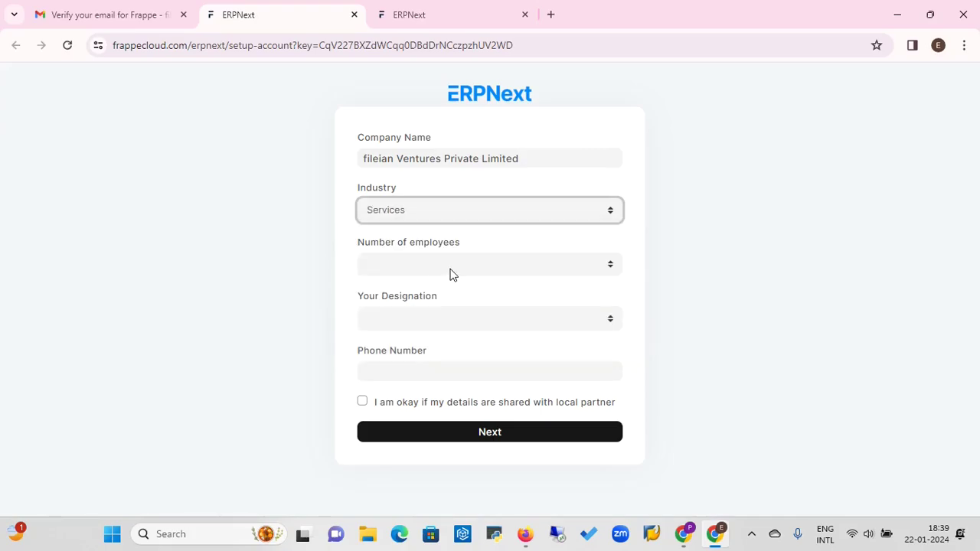
{"action": "left_click", "coordinate": [451, 269]}
{"action": "left_click", "coordinate": [393, 298]}
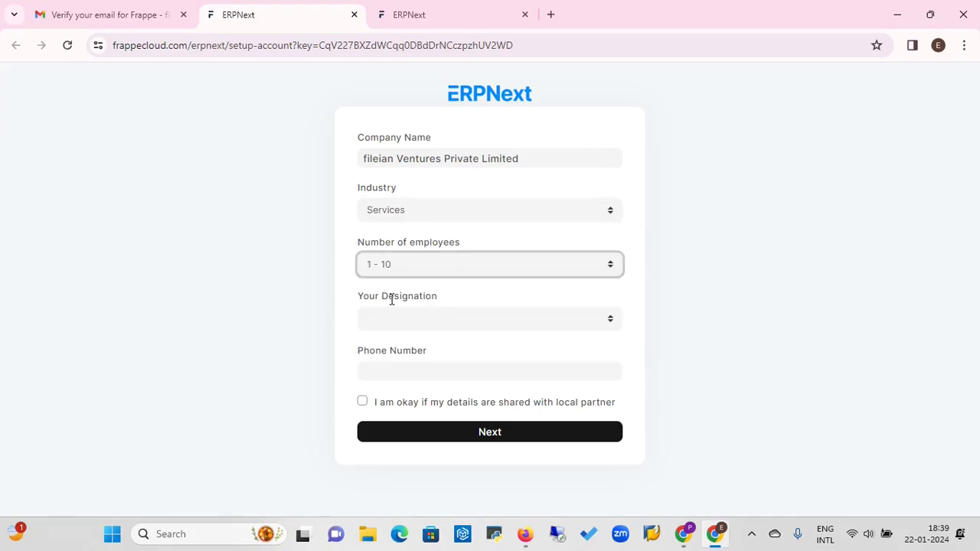
{"action": "left_click", "coordinate": [468, 326]}
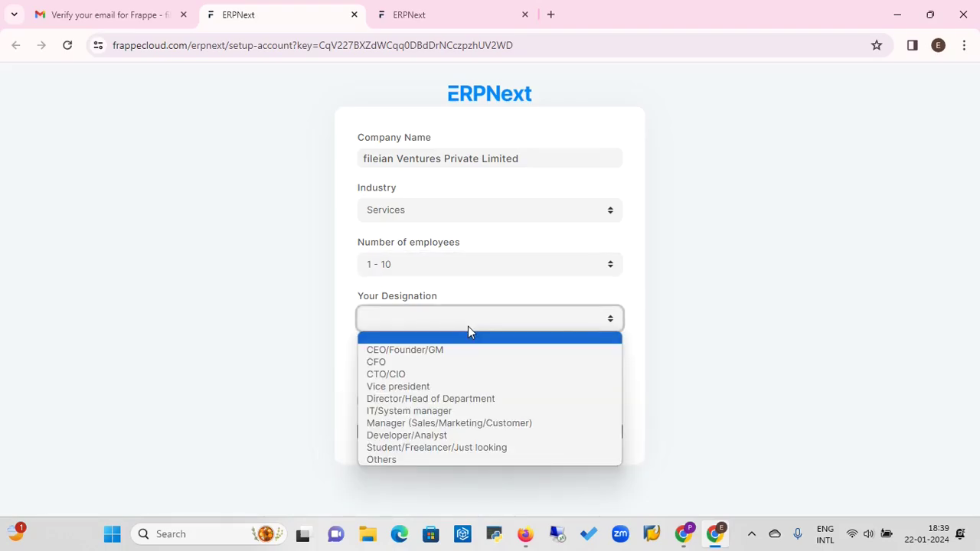
{"action": "left_click", "coordinate": [422, 411]}
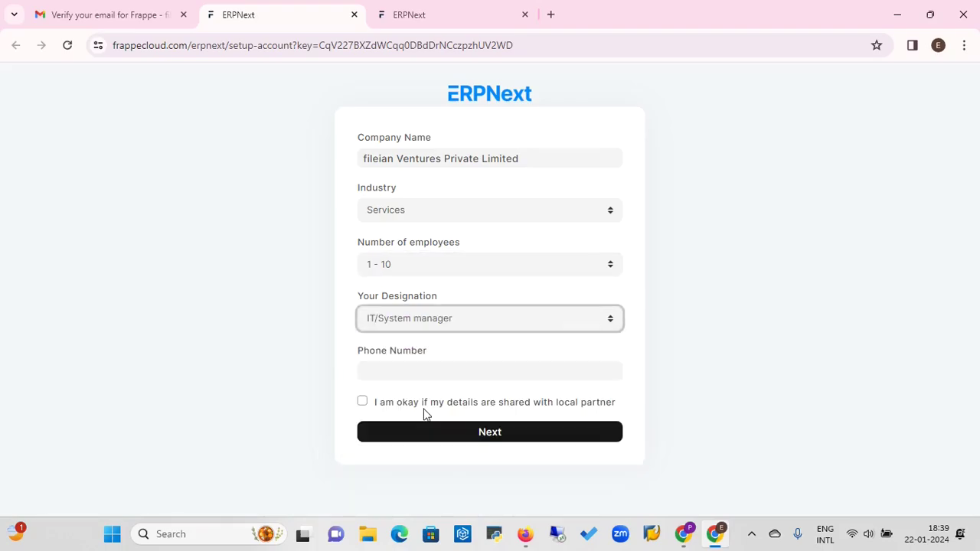
{"action": "left_click", "coordinate": [380, 370]}
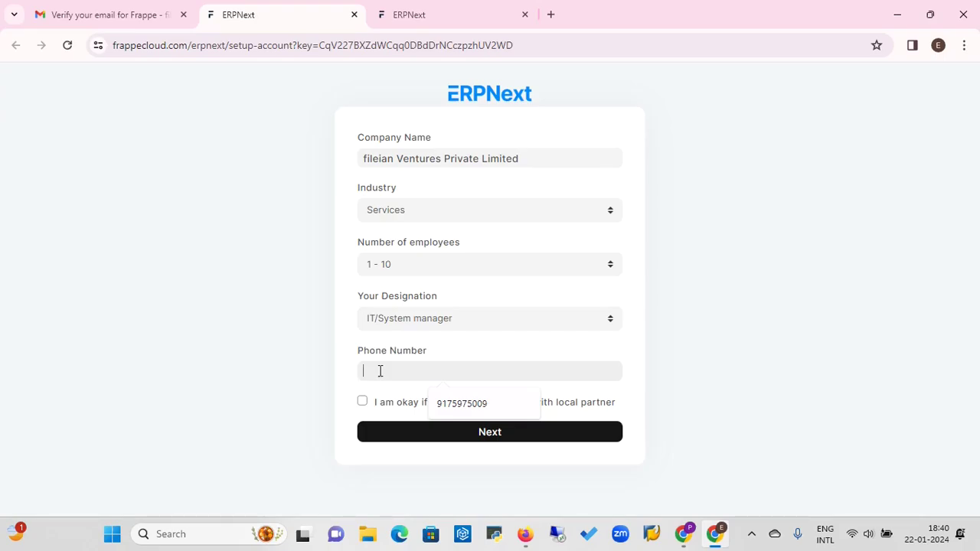
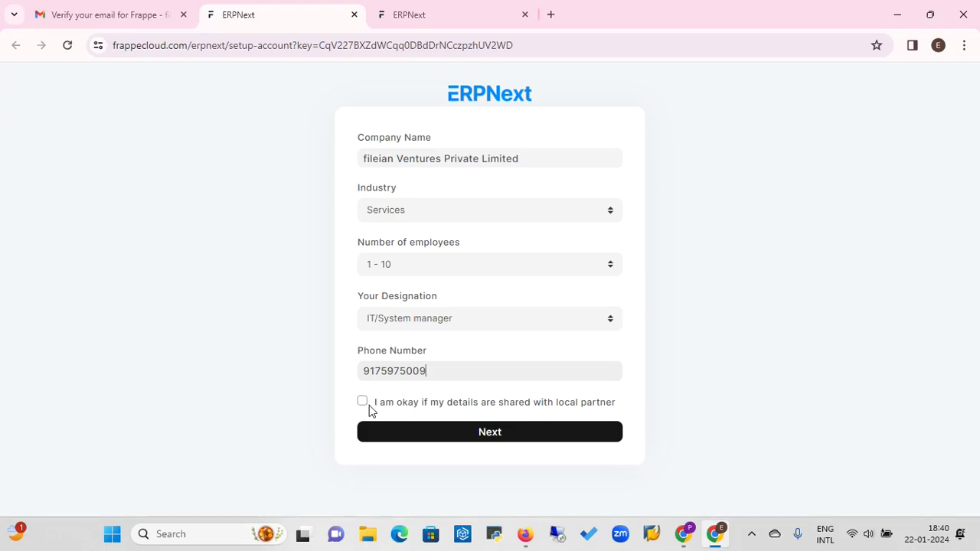
Enter the contact phone number and submit the company details
{"action": "left_click", "coordinate": [494, 438]}
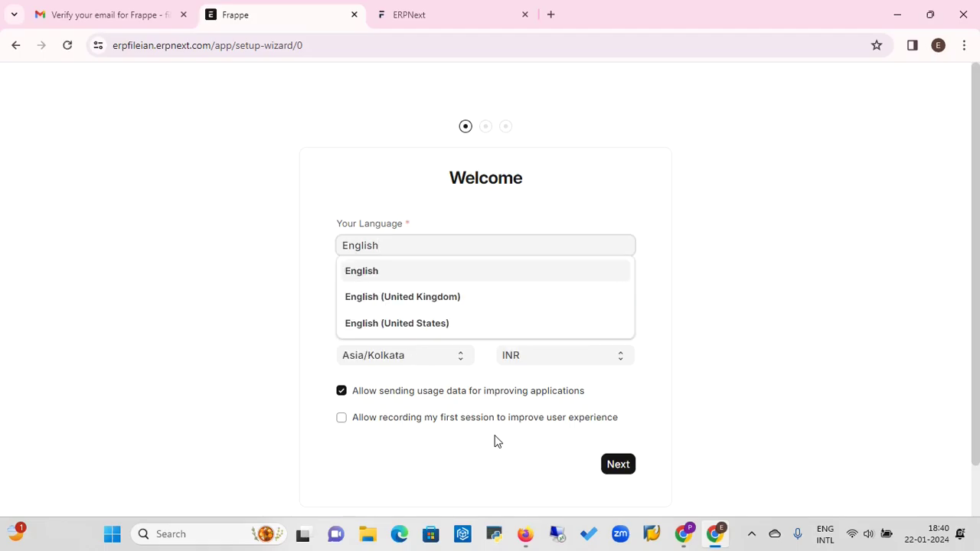
Keep English, India, Asia/Kolkata and INR on the Welcome step and continue
{"action": "left_click", "coordinate": [365, 275]}
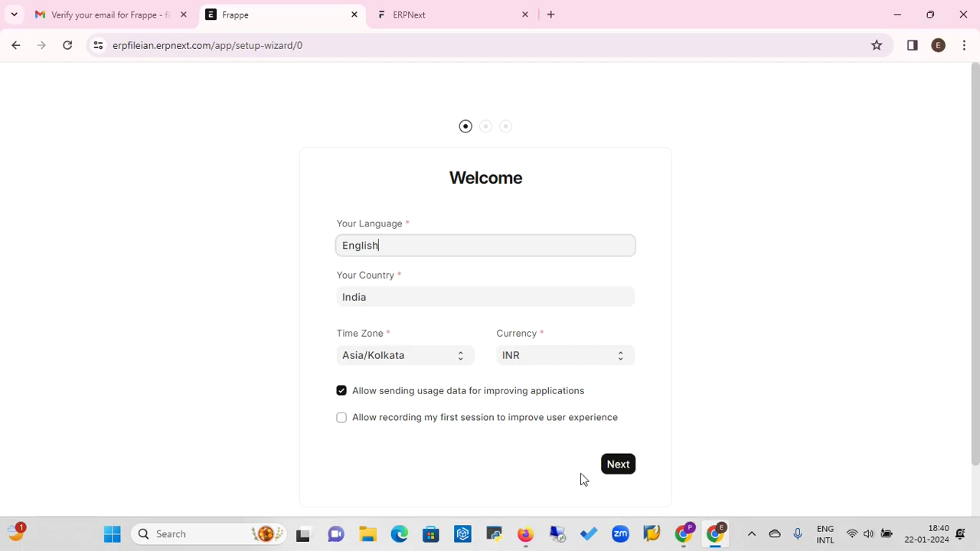
{"action": "left_click", "coordinate": [622, 467]}
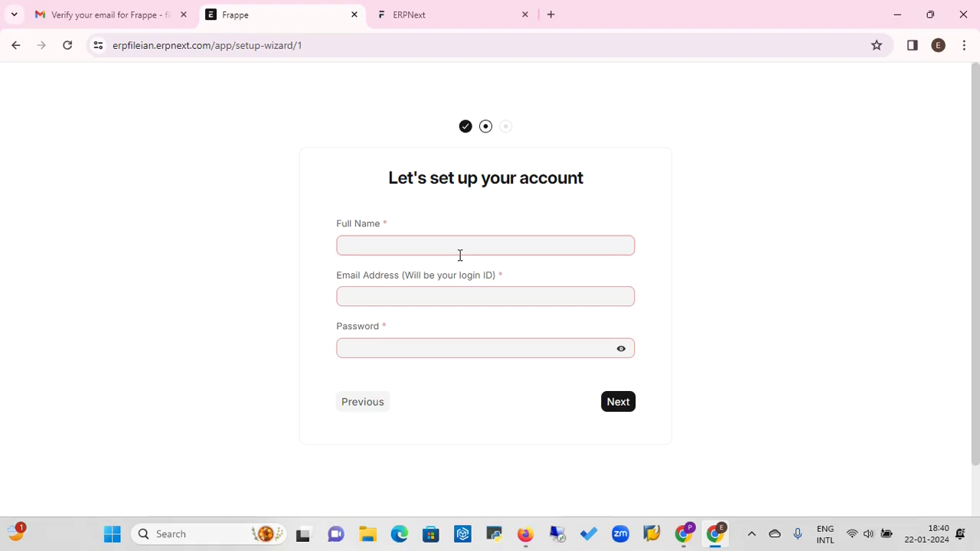
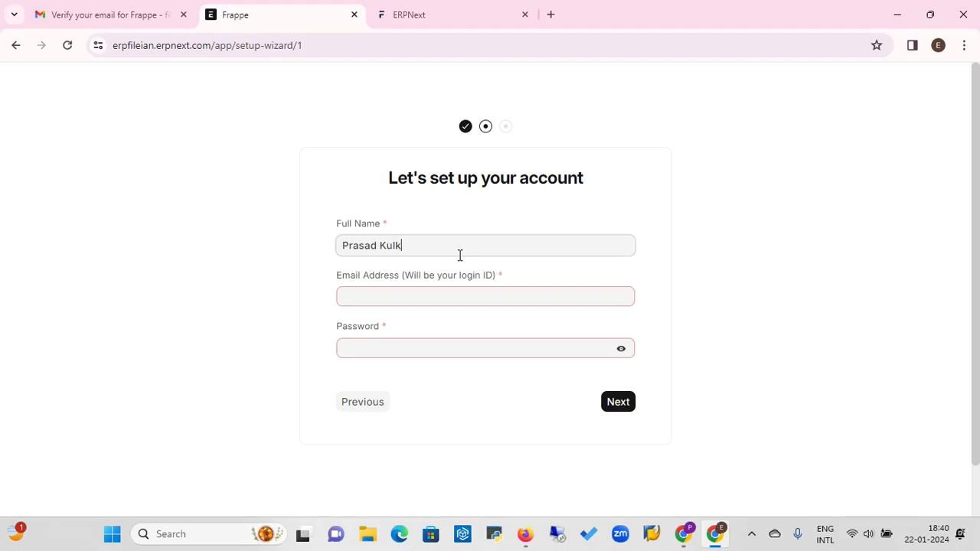
{"action": "left_click", "coordinate": [408, 299]}
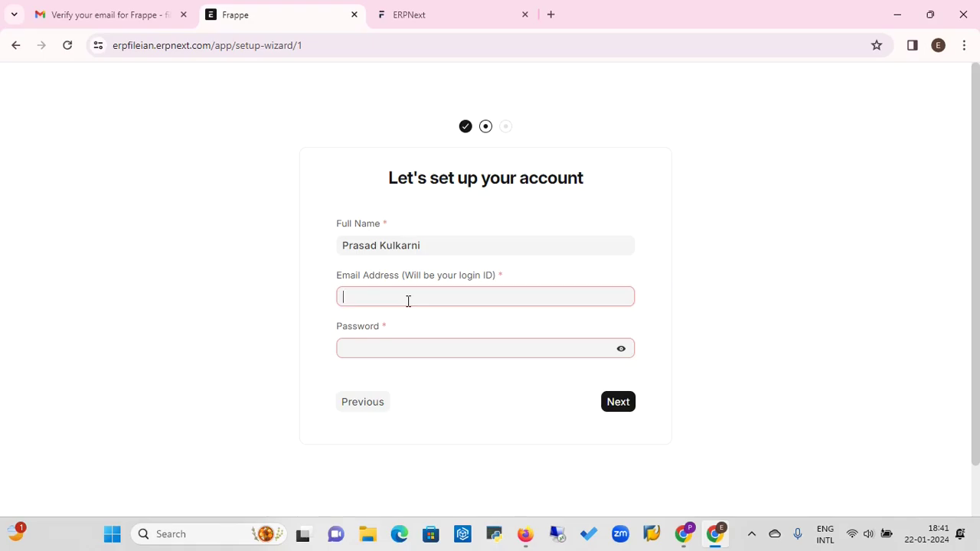
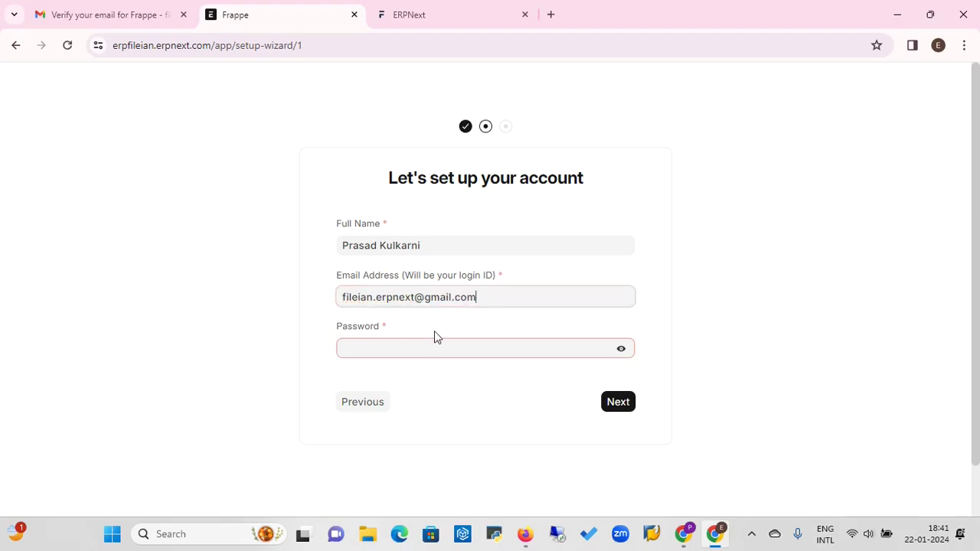
{"action": "left_click", "coordinate": [413, 348]}
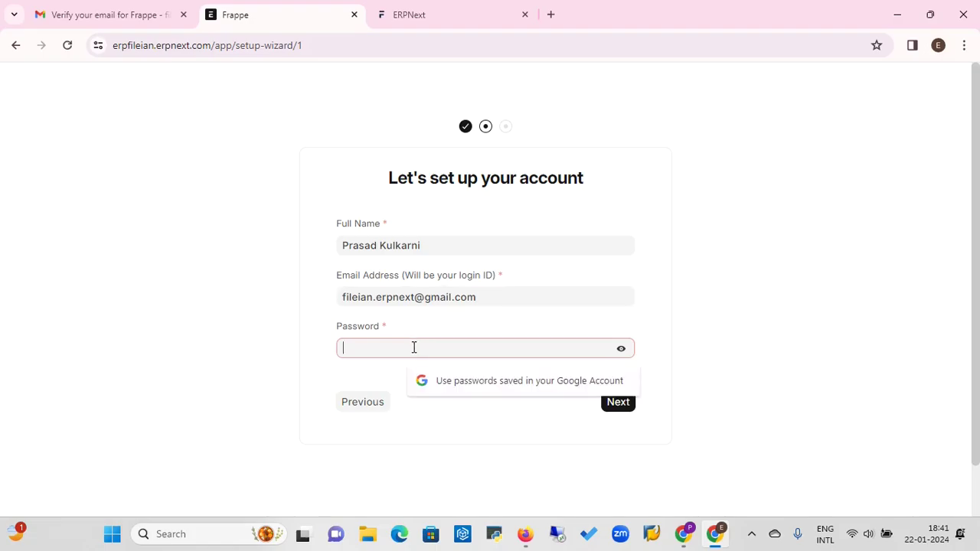
{"action": "type", "text": "•••"}
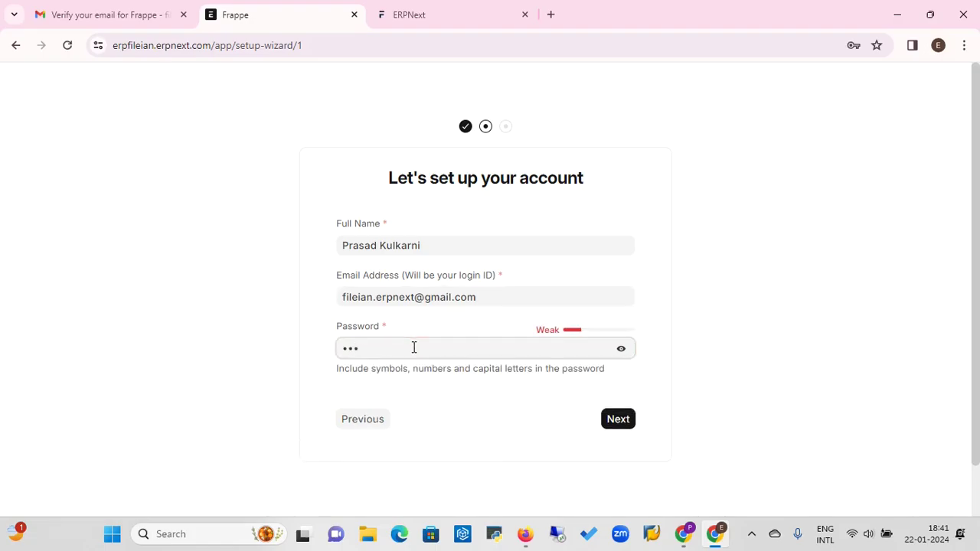
{"action": "type", "text": "••••••••"}
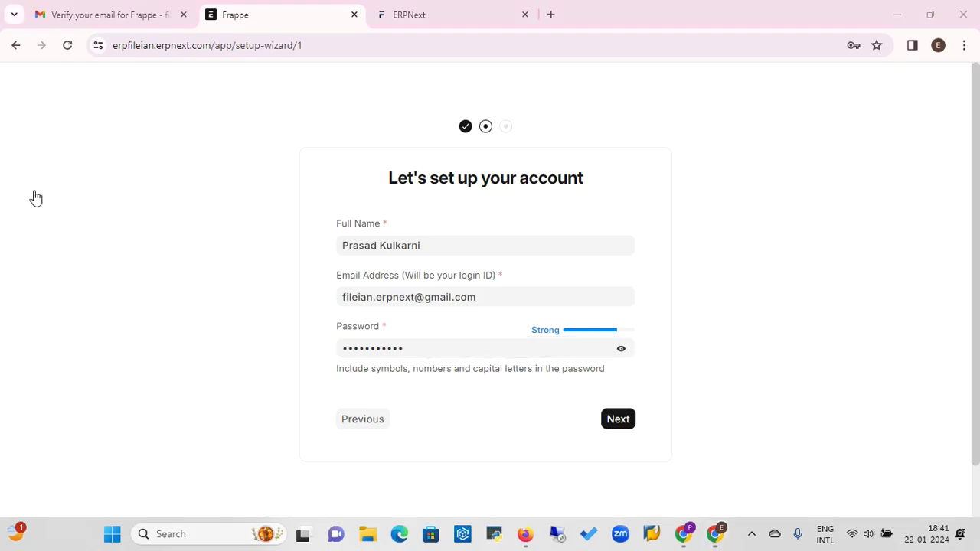
{"action": "left_click", "coordinate": [622, 425]}
On the organization step, enter the company GSTIN and set the abbreviation to FVPL
{"action": "left_click", "coordinate": [628, 424]}
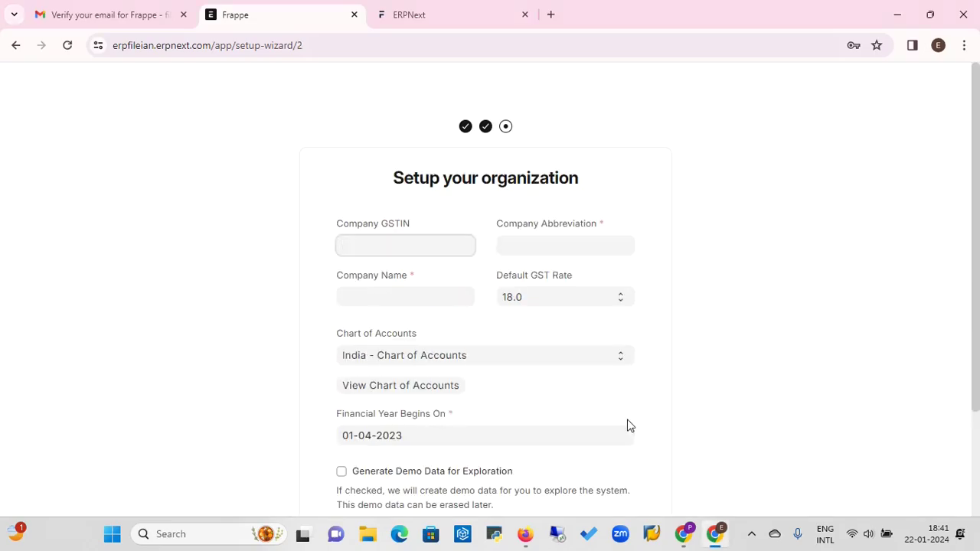
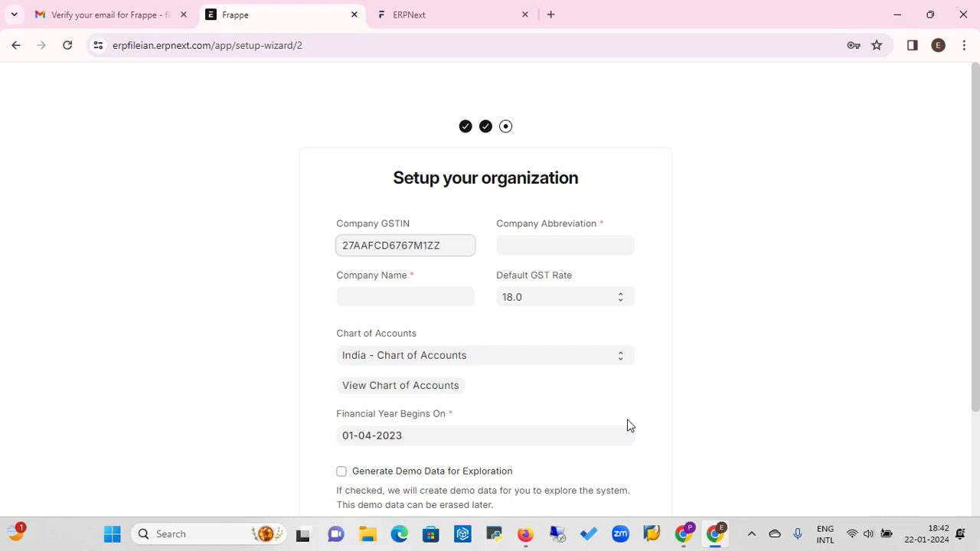
{"action": "left_click", "coordinate": [580, 244]}
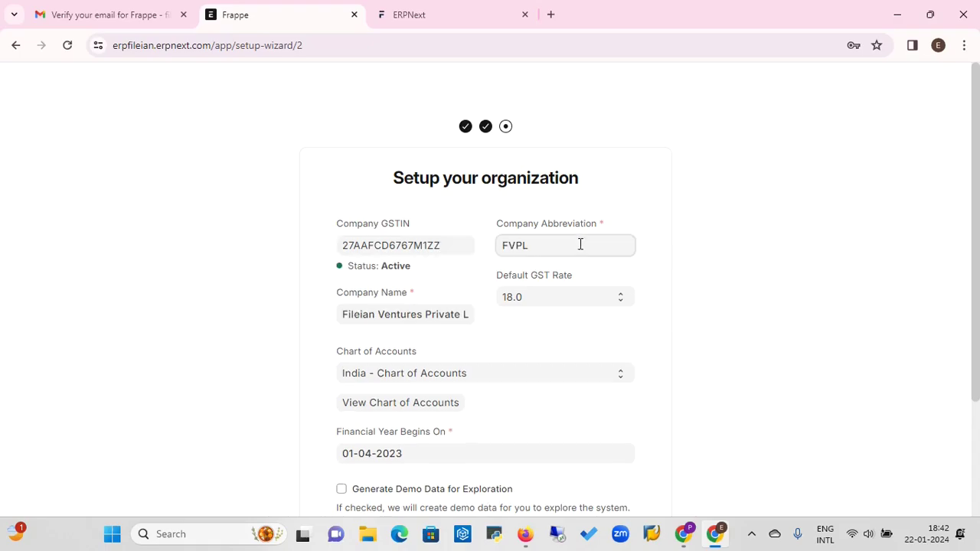
{"action": "type", "text": "F"}
{"action": "key", "text": "BackSpace"}
Keep the default GST rate at 18.0 and the India - Chart of Accounts
{"action": "left_click", "coordinate": [580, 299]}
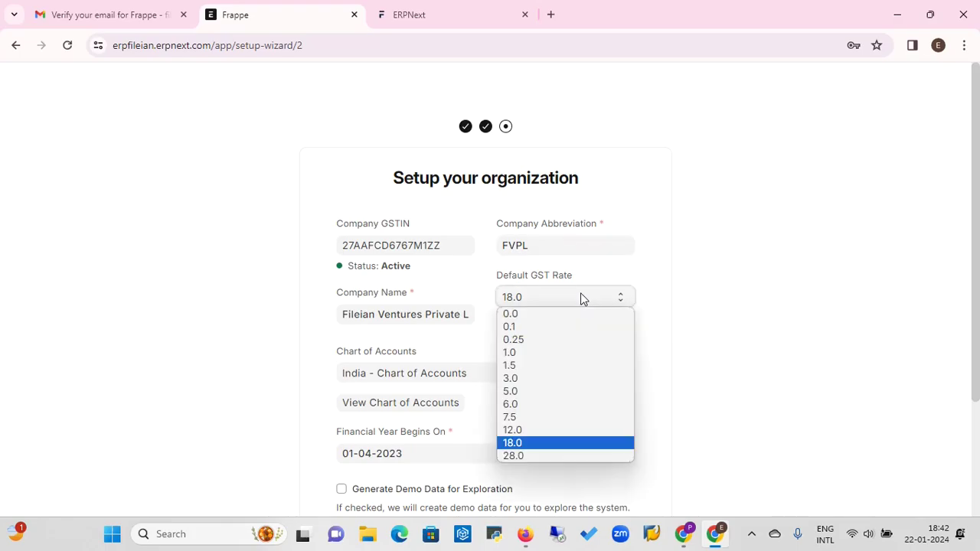
{"action": "left_click", "coordinate": [532, 444]}
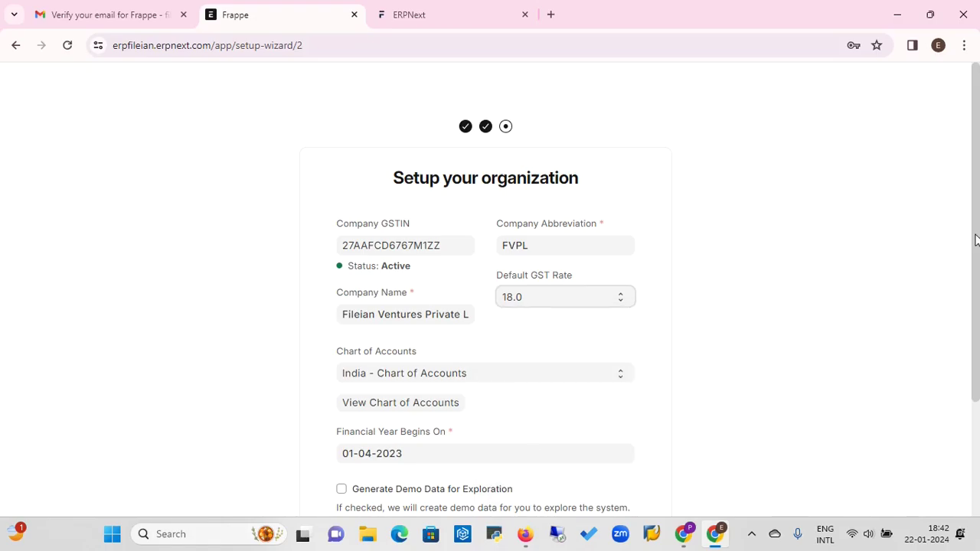
{"action": "scroll", "coordinate": [975, 241], "scroll_direction": "down", "scroll_amount": 1}
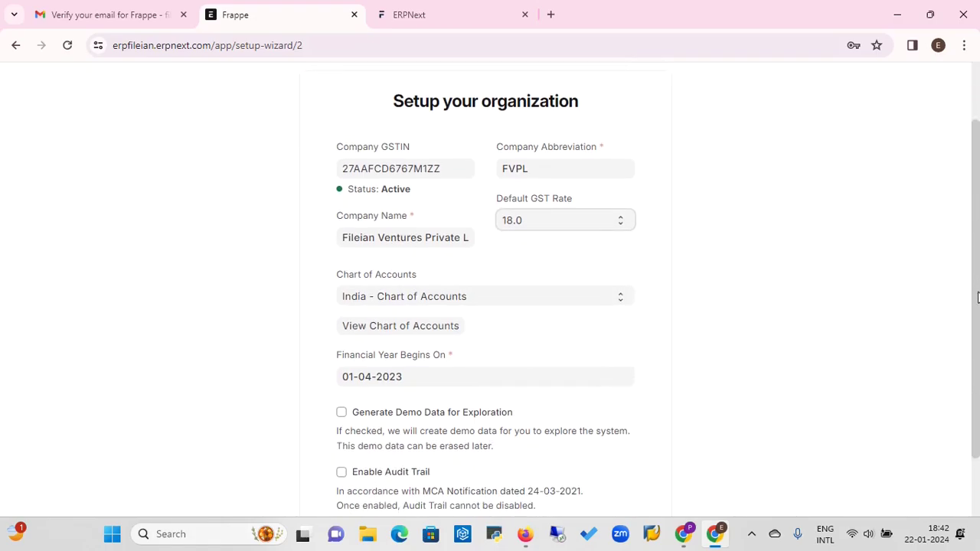
{"action": "left_click", "coordinate": [526, 300]}
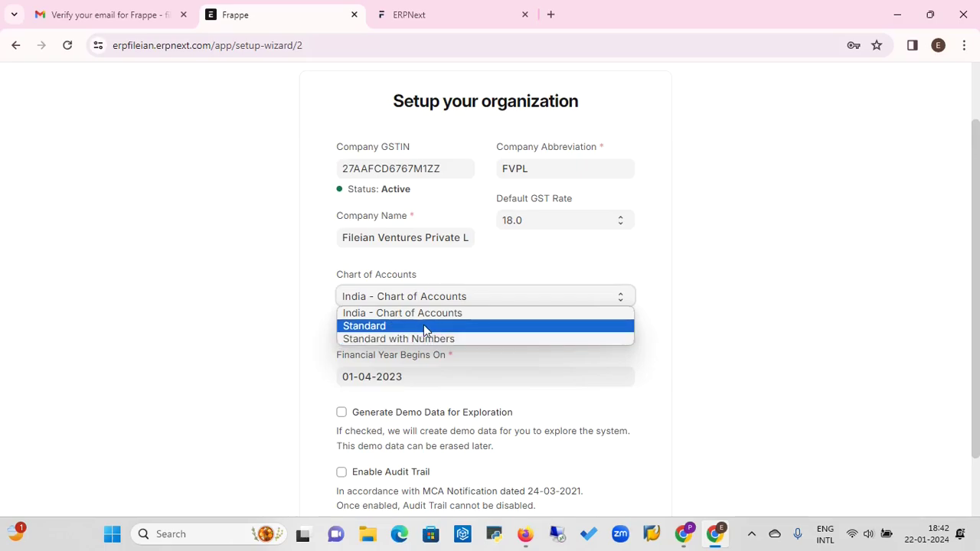
{"action": "left_click", "coordinate": [447, 314]}
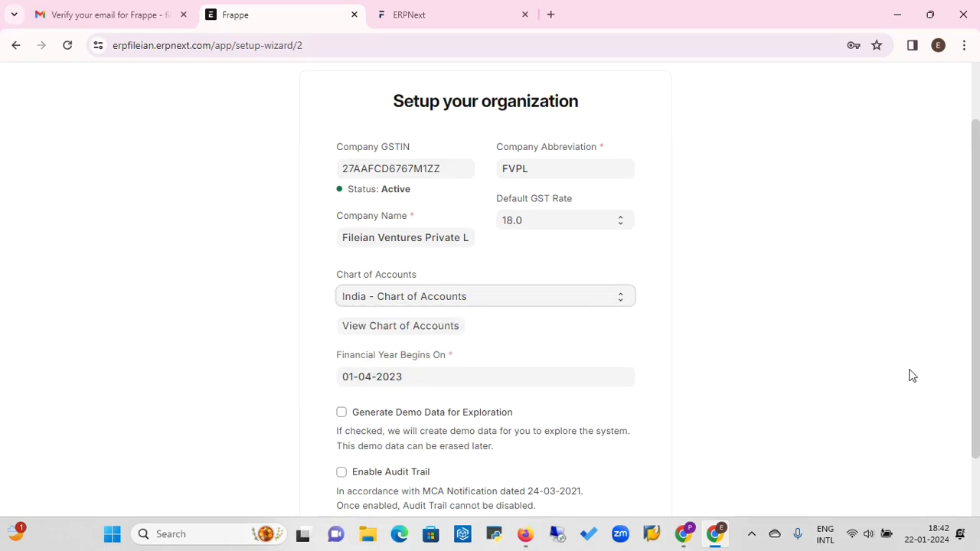
Turn on Generate Demo Data for Exploration
{"action": "scroll", "coordinate": [976, 337], "scroll_direction": "down", "scroll_amount": 1}
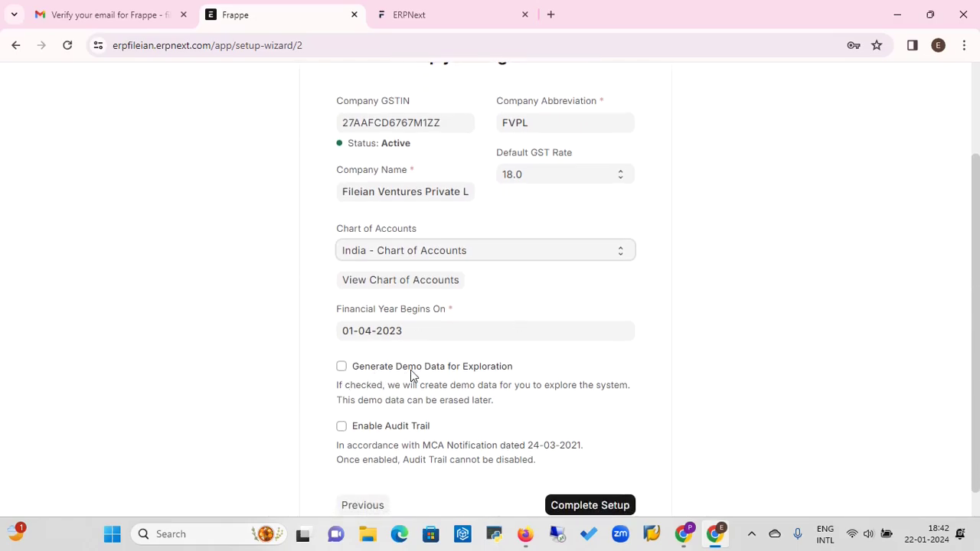
{"action": "left_click", "coordinate": [342, 367]}
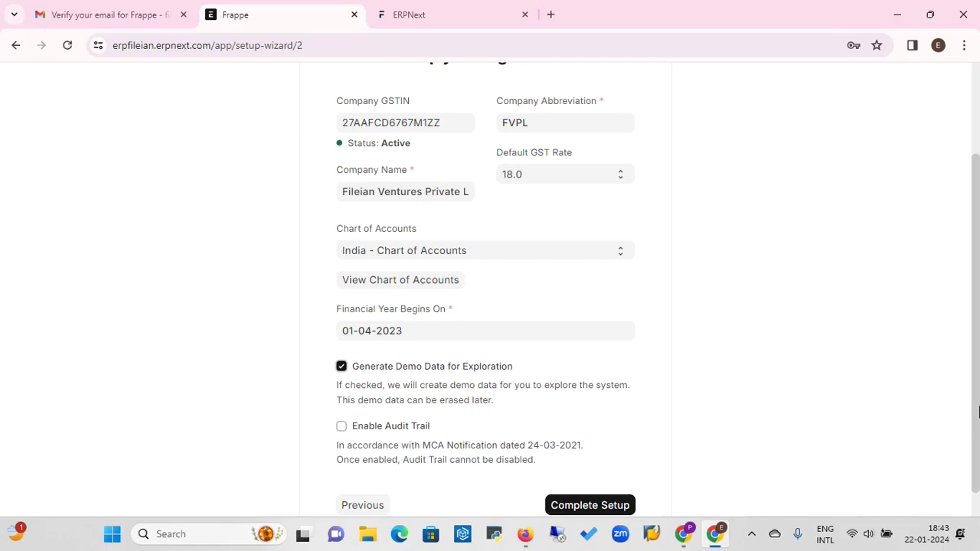
{"action": "scroll", "coordinate": [978, 514], "scroll_direction": "down", "scroll_amount": 1}
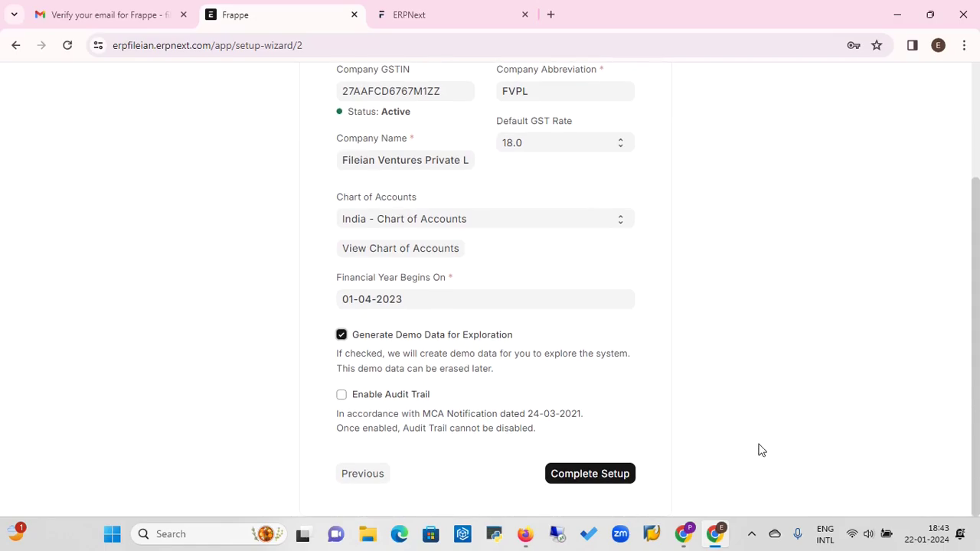
Complete the setup wizard and dismiss the search bar tour on the Home workspace
{"action": "left_click", "coordinate": [618, 474]}
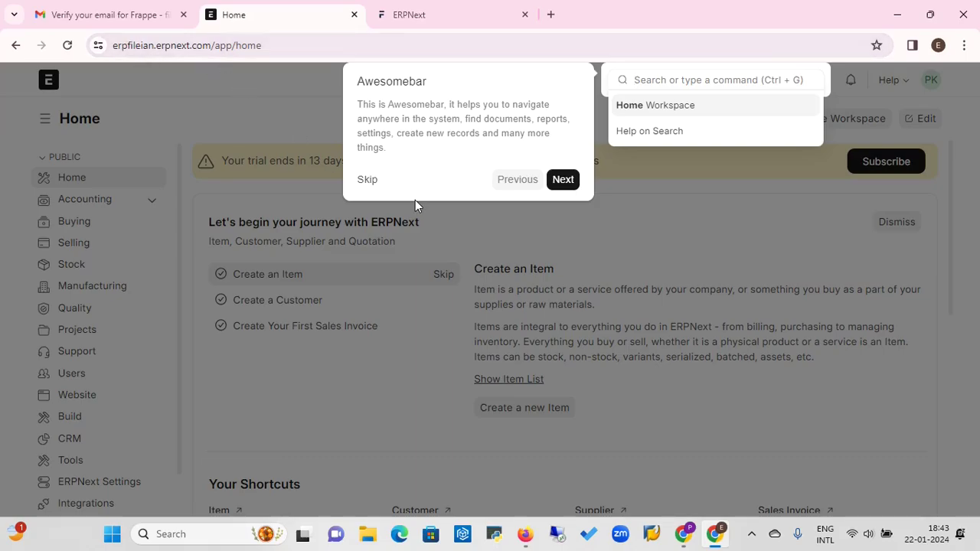
{"action": "left_click", "coordinate": [366, 180]}
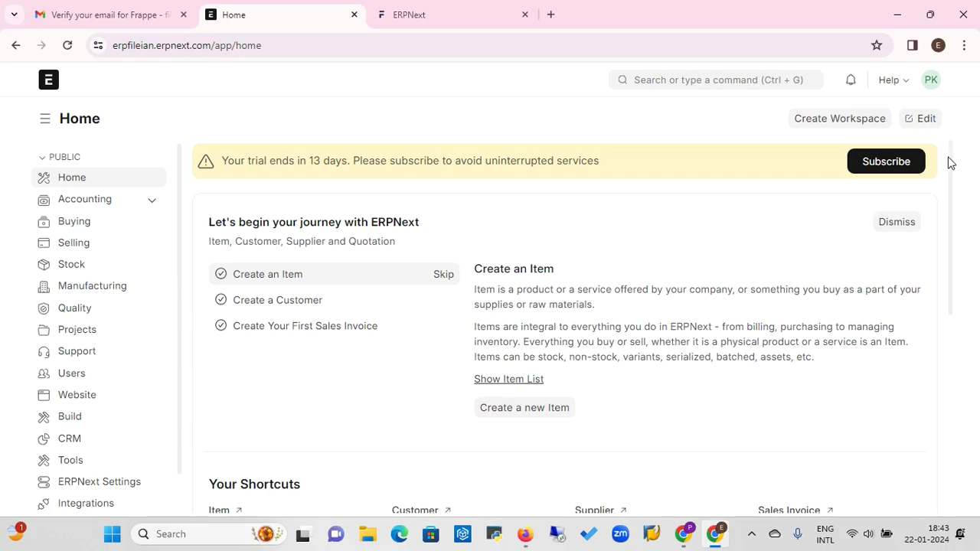
{"action": "left_click_drag", "start_coordinate": [954, 167], "coordinate": [973, 310]}
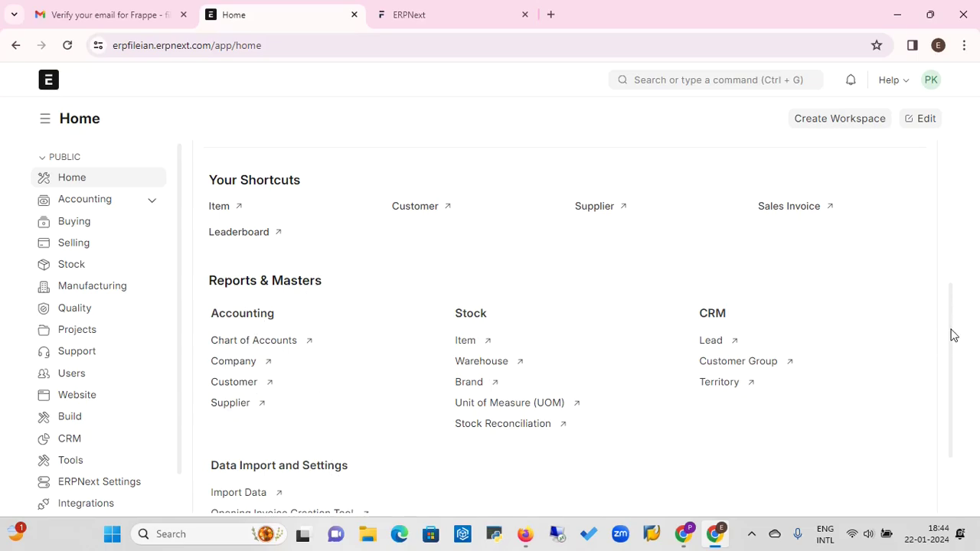
{"action": "scroll", "coordinate": [958, 360], "scroll_direction": "down", "scroll_amount": 2}
{"action": "scroll", "coordinate": [965, 306], "scroll_direction": "up", "scroll_amount": 5}
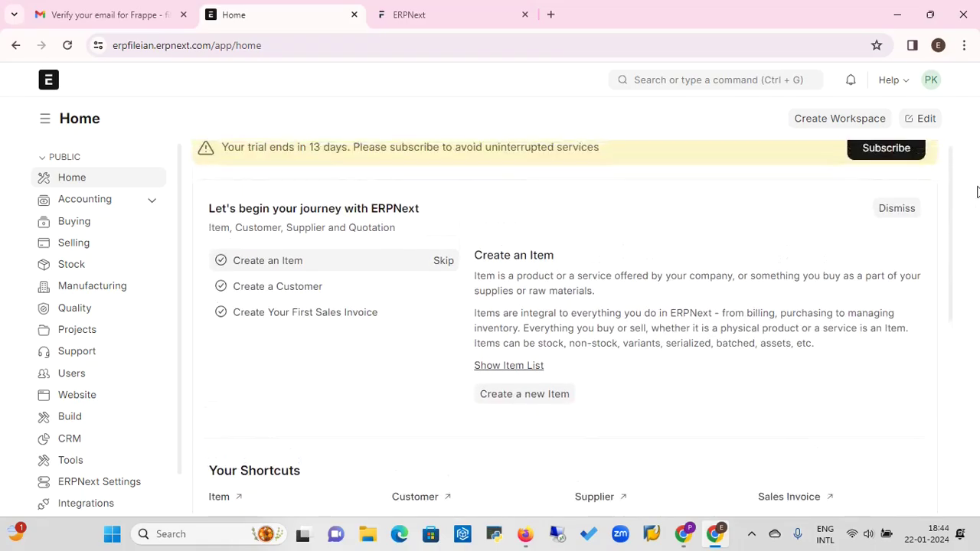
{"action": "scroll", "coordinate": [977, 184], "scroll_direction": "up", "scroll_amount": 1}
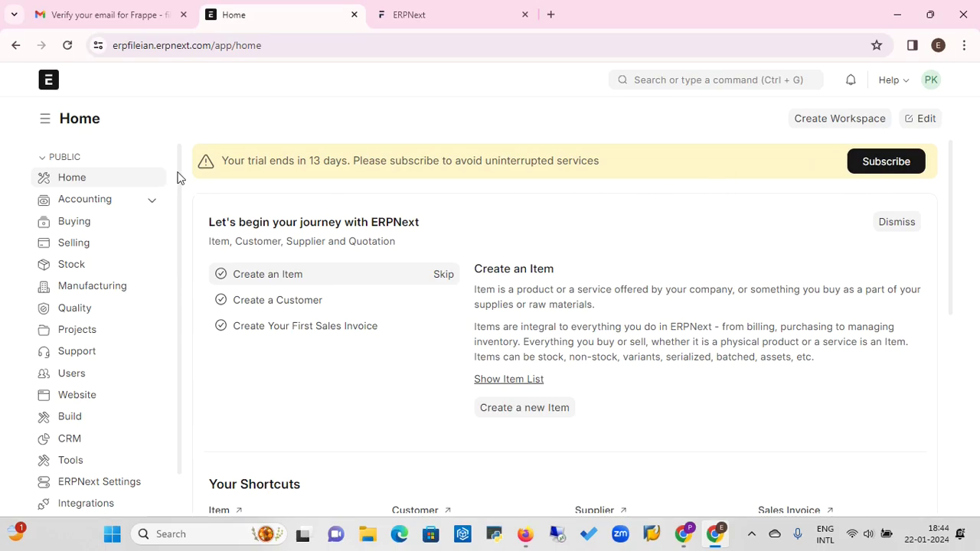
{"action": "left_click_drag", "start_coordinate": [178, 173], "coordinate": [177, 173]}
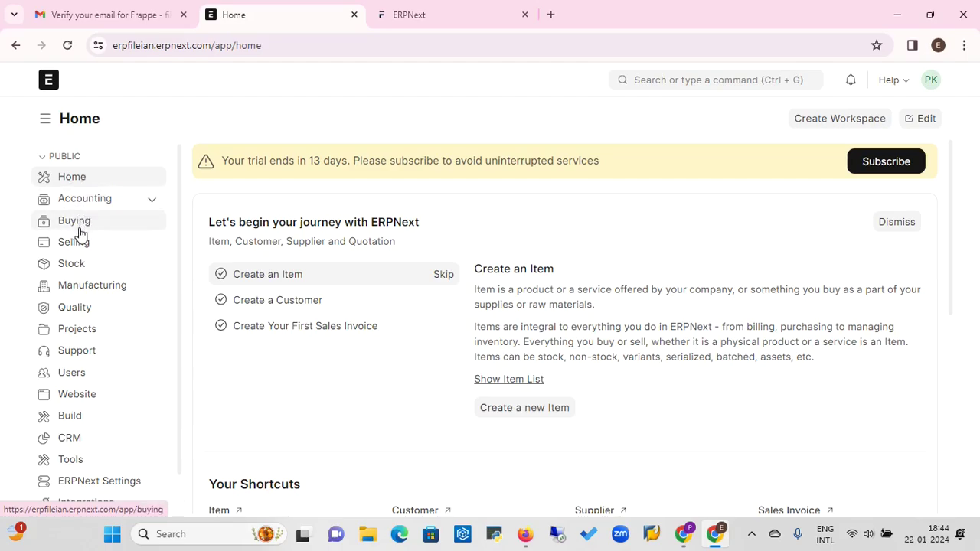
{"action": "left_click", "coordinate": [78, 295]}
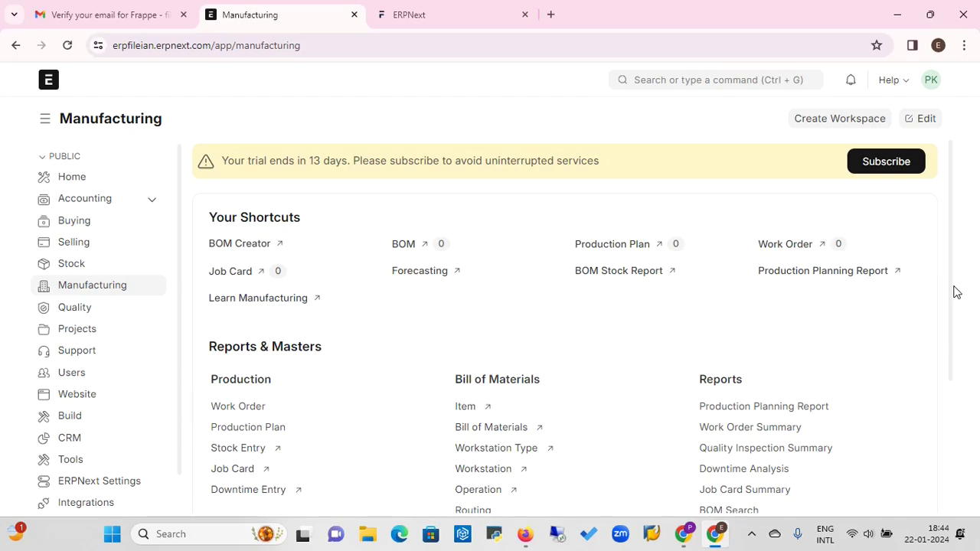
{"action": "scroll", "coordinate": [954, 322], "scroll_direction": "down", "scroll_amount": 1}
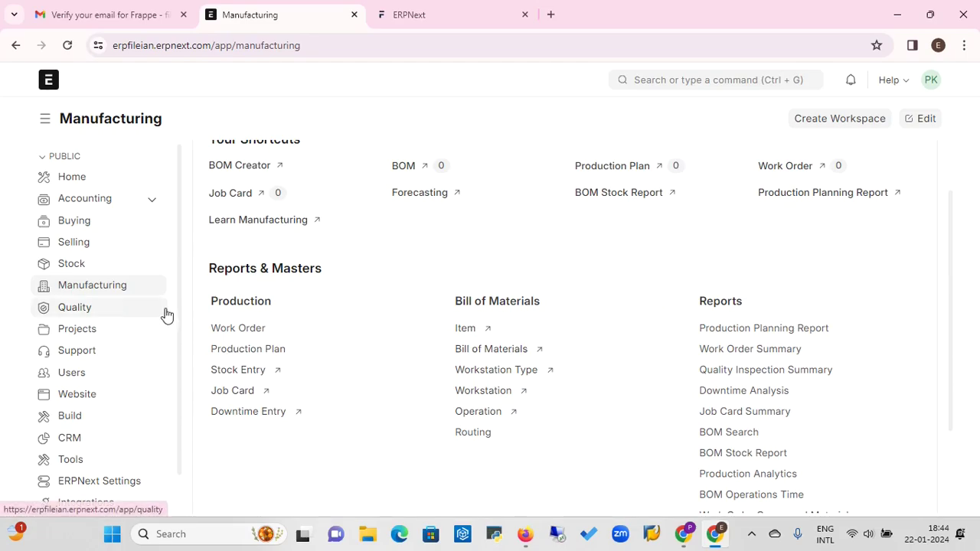
{"action": "left_click", "coordinate": [503, 354]}
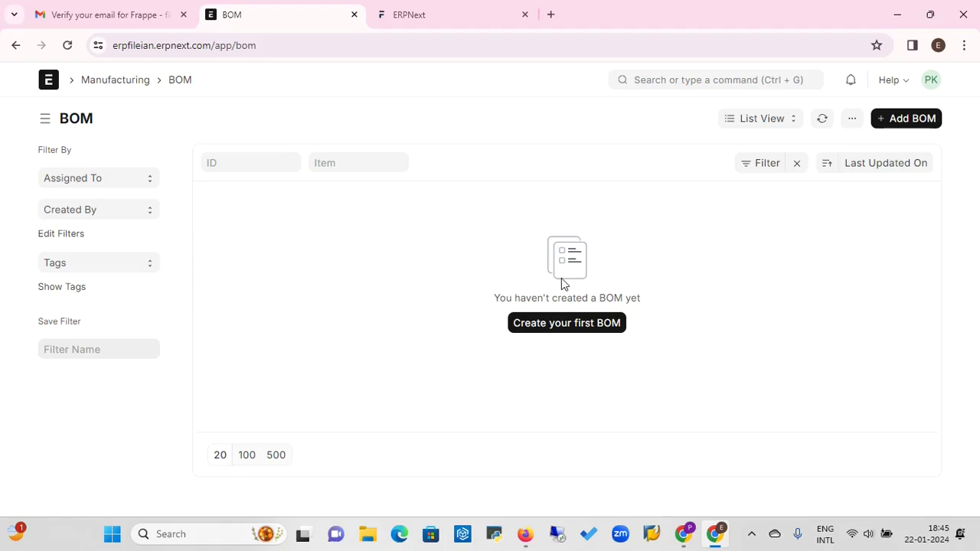
{"action": "left_click", "coordinate": [119, 81]}
{"action": "left_click", "coordinate": [502, 353]}
{"action": "left_click", "coordinate": [906, 120]}
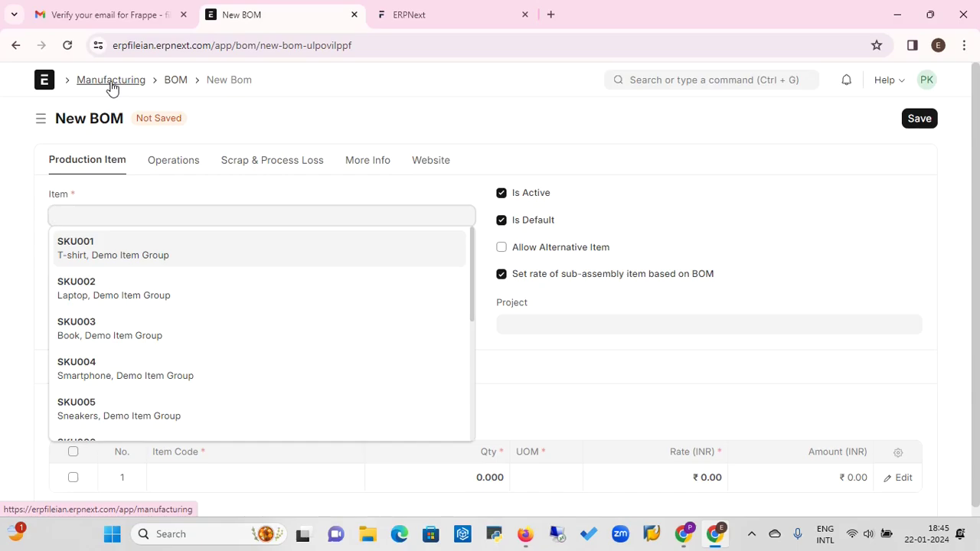
{"action": "left_click", "coordinate": [48, 85]}
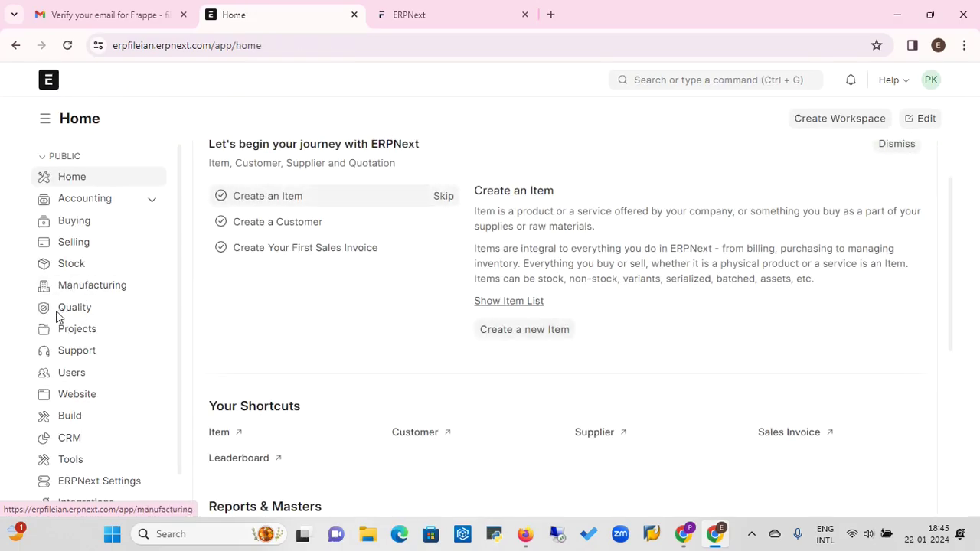
From the Selling workspace's Quick Access, open the Item list of ten demo items
{"action": "left_click", "coordinate": [84, 245]}
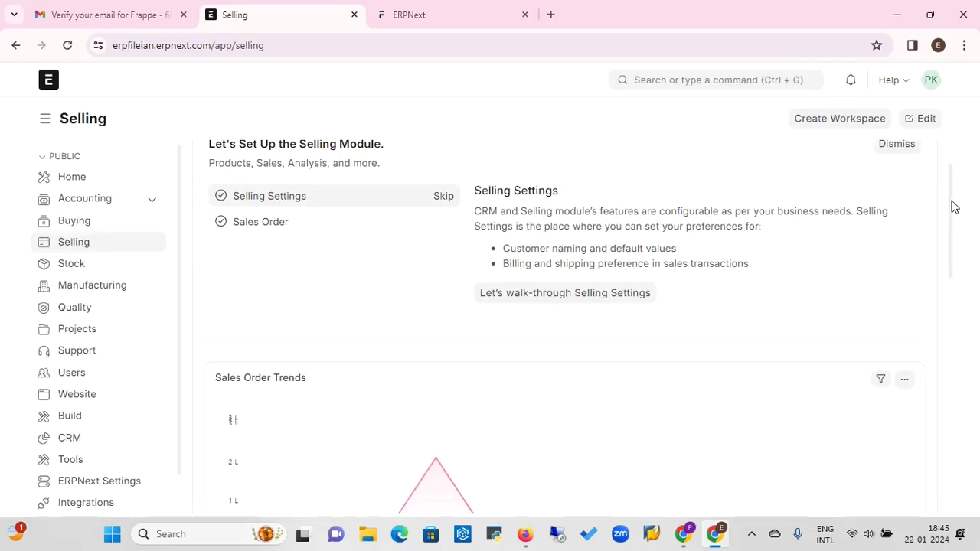
{"action": "left_click_drag", "start_coordinate": [954, 208], "coordinate": [974, 280]}
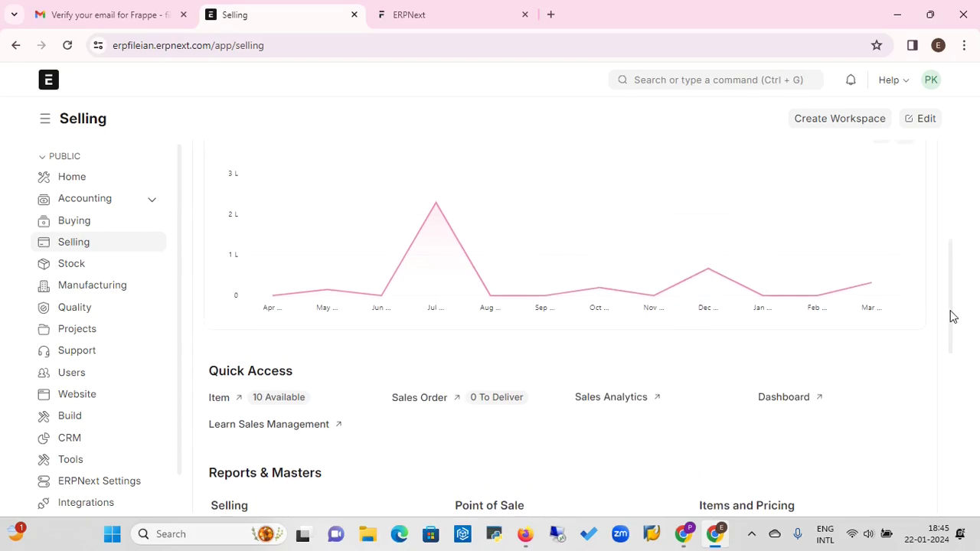
{"action": "left_click_drag", "start_coordinate": [952, 316], "coordinate": [954, 293]}
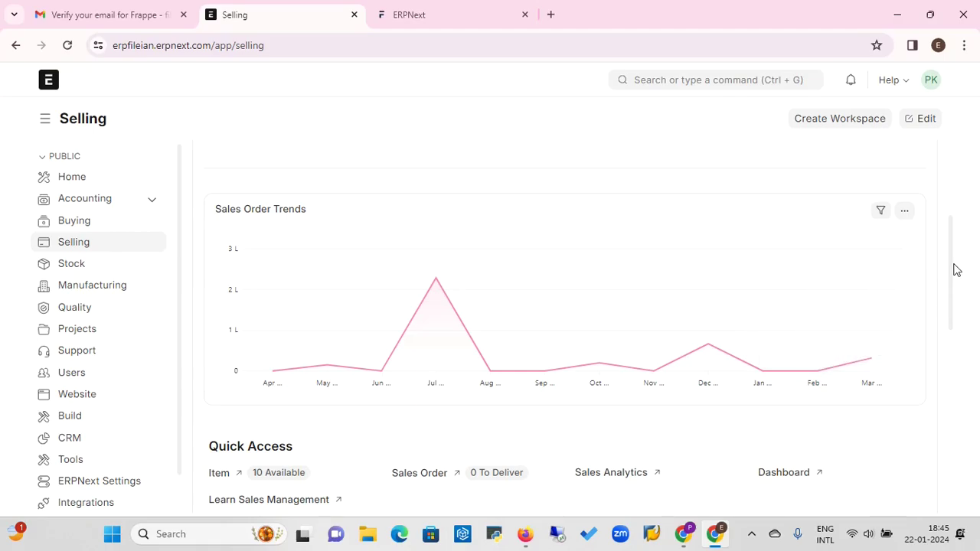
{"action": "left_click_drag", "start_coordinate": [953, 272], "coordinate": [956, 341]}
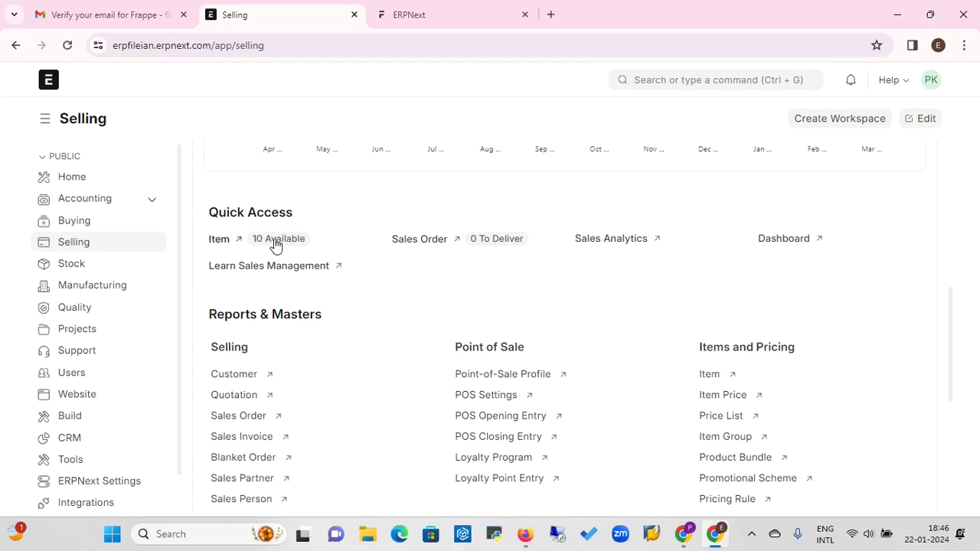
{"action": "left_click", "coordinate": [244, 243]}
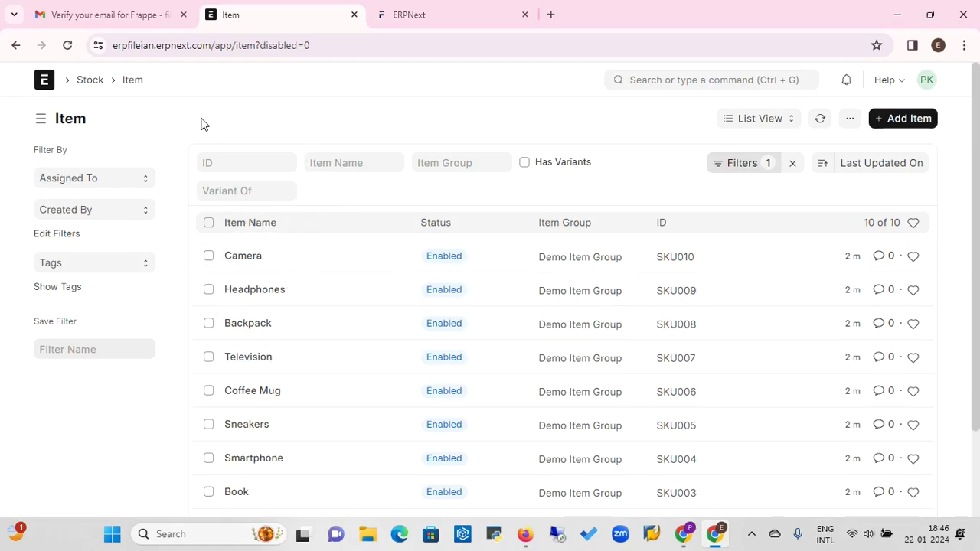
Open the Stock workspace and browse its 95.390 K stock value and warehouse chart
{"action": "left_click", "coordinate": [91, 81]}
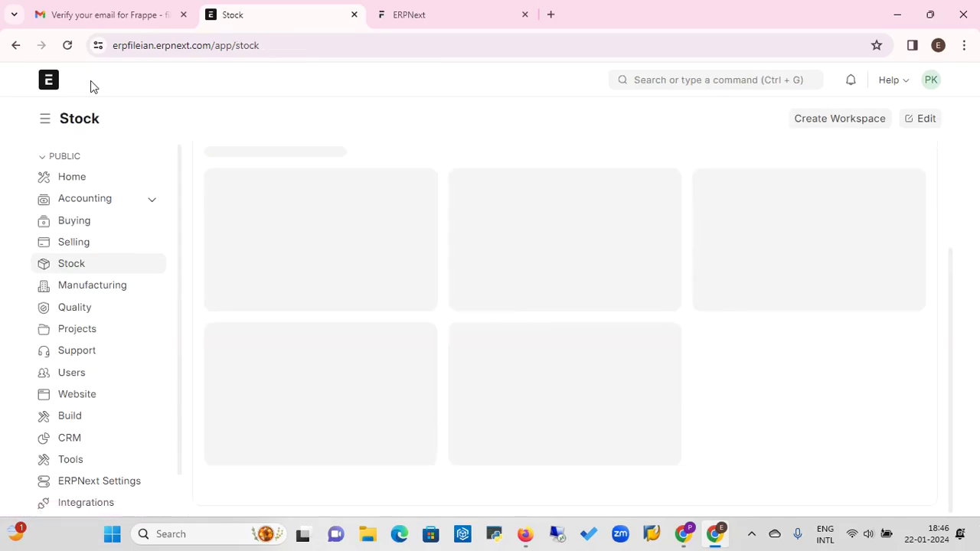
{"action": "scroll", "coordinate": [394, 271], "scroll_direction": "down", "scroll_amount": 3}
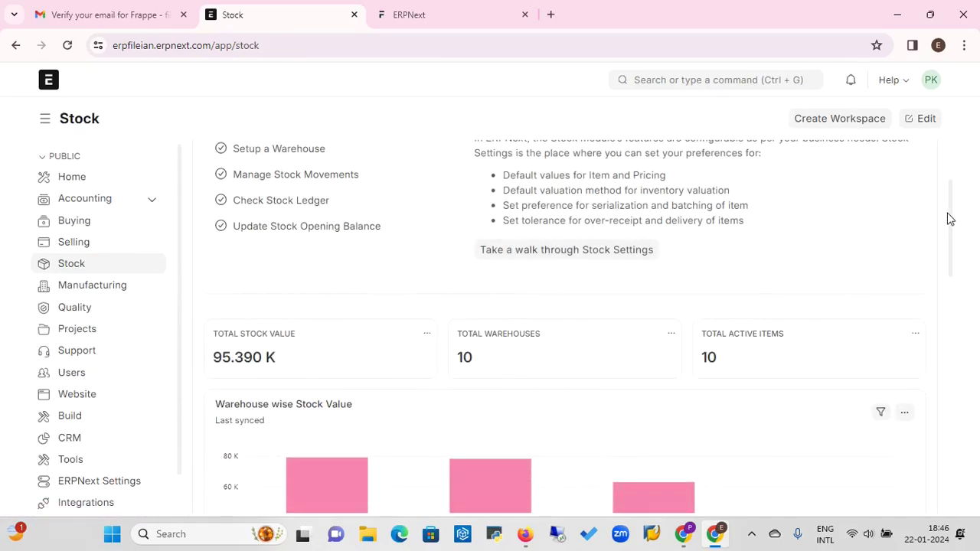
{"action": "scroll", "coordinate": [949, 244], "scroll_direction": "down", "scroll_amount": 1}
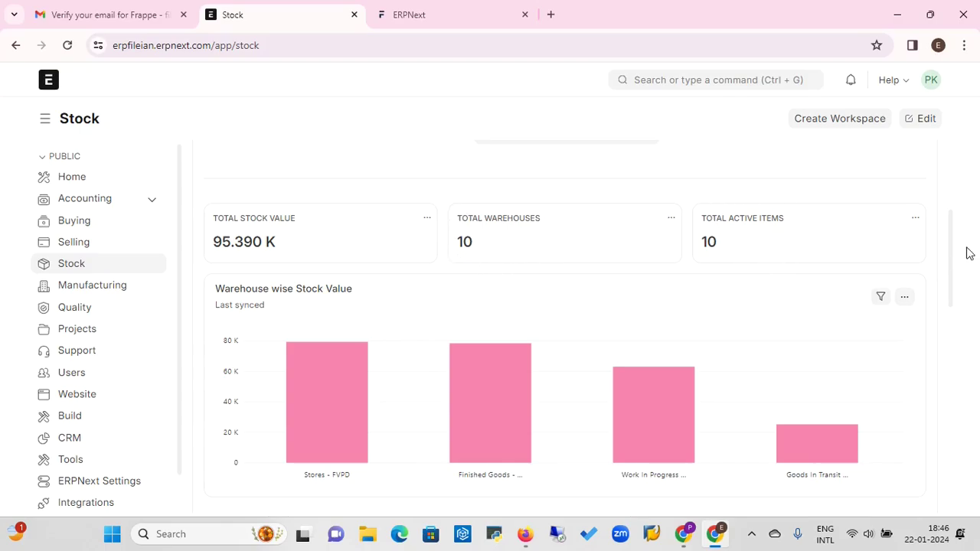
{"action": "scroll", "coordinate": [955, 261], "scroll_direction": "down", "scroll_amount": 1}
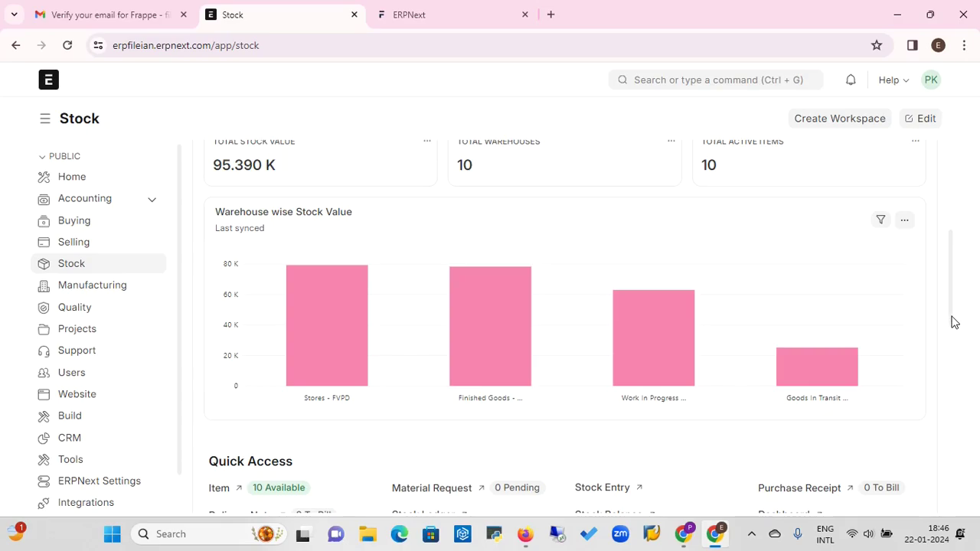
{"action": "scroll", "coordinate": [954, 341], "scroll_direction": "down", "scroll_amount": 1}
{"action": "left_click_drag", "start_coordinate": [956, 353], "coordinate": [958, 230]}
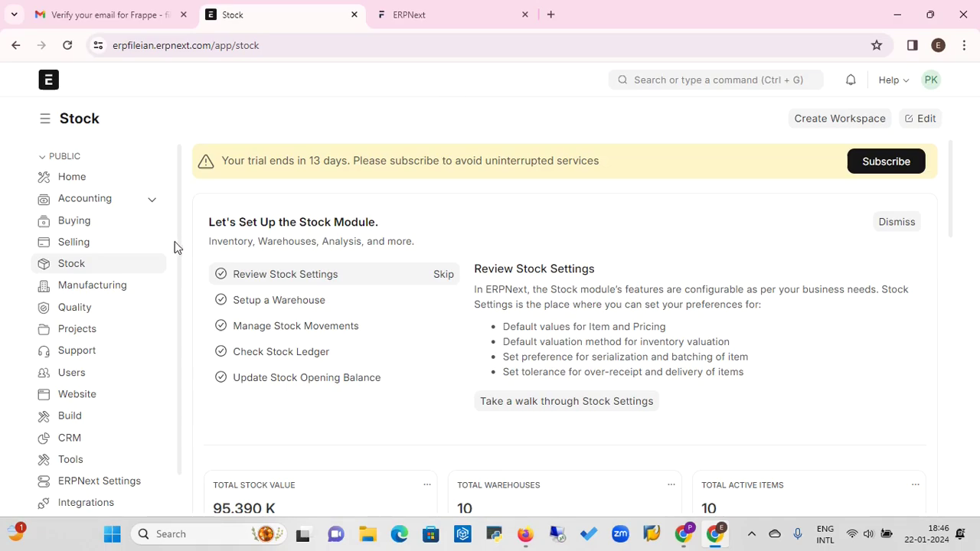
{"action": "left_click_drag", "start_coordinate": [178, 251], "coordinate": [182, 315]}
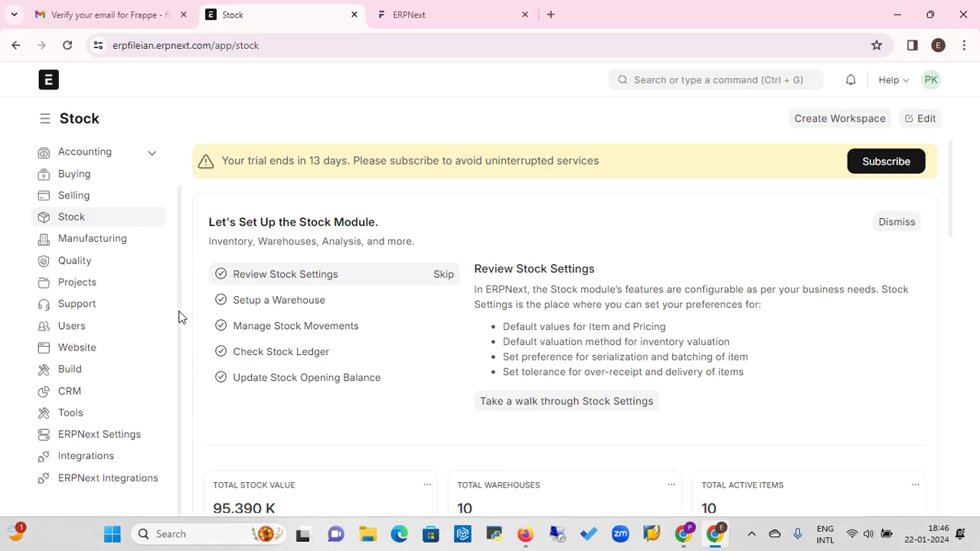
Open the User list from the Users workspace and skip its guided tour
{"action": "left_click", "coordinate": [82, 333]}
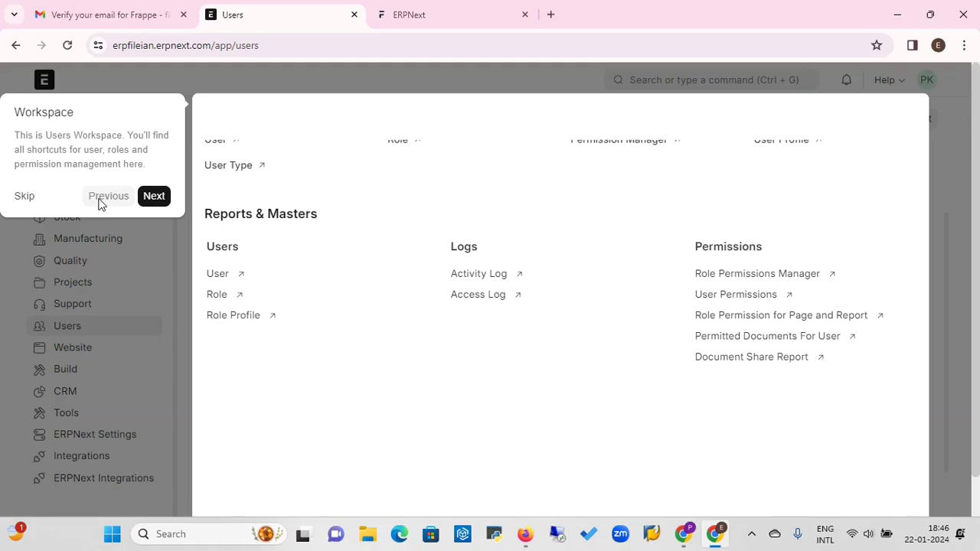
{"action": "left_click", "coordinate": [220, 279]}
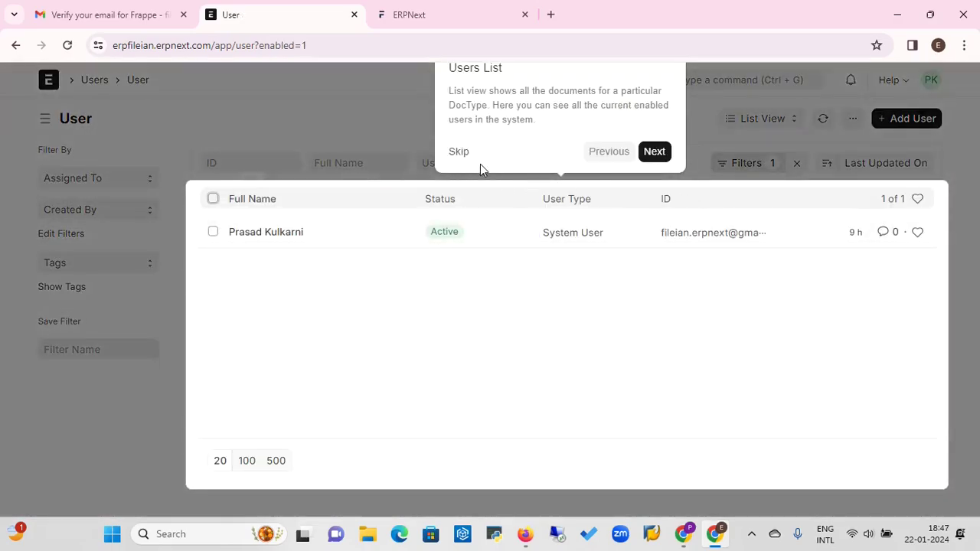
{"action": "left_click", "coordinate": [463, 157]}
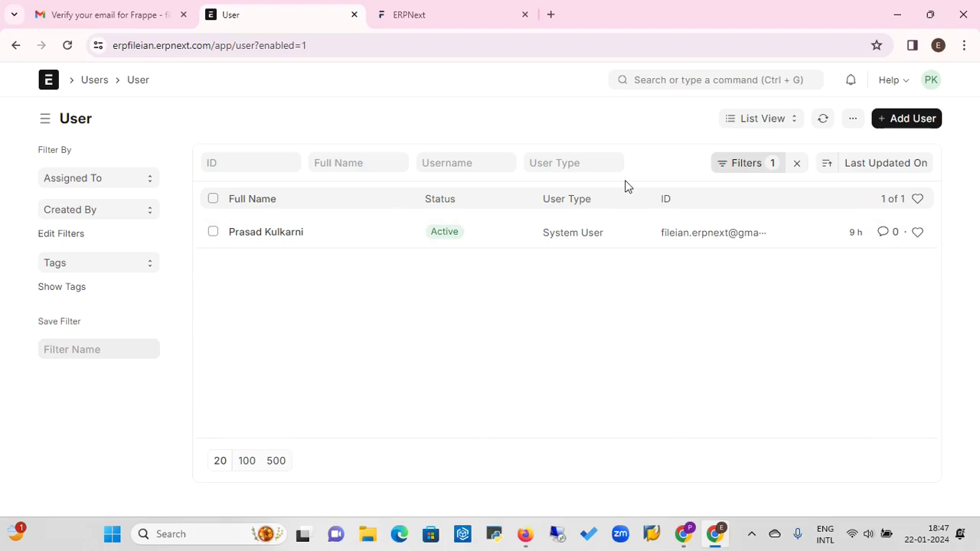
Open an empty New User full form, then leave it unsaved for Home
{"action": "left_click", "coordinate": [913, 119]}
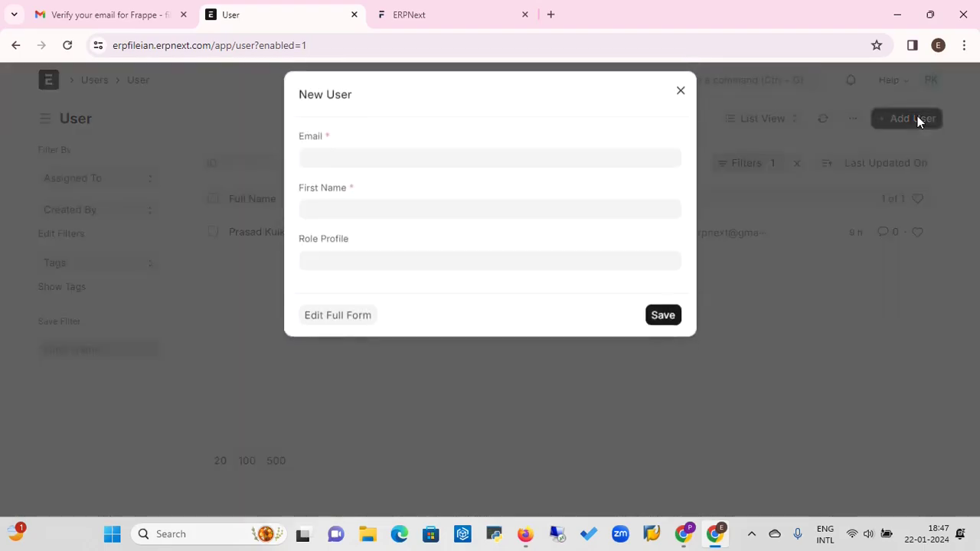
{"action": "left_click", "coordinate": [364, 328]}
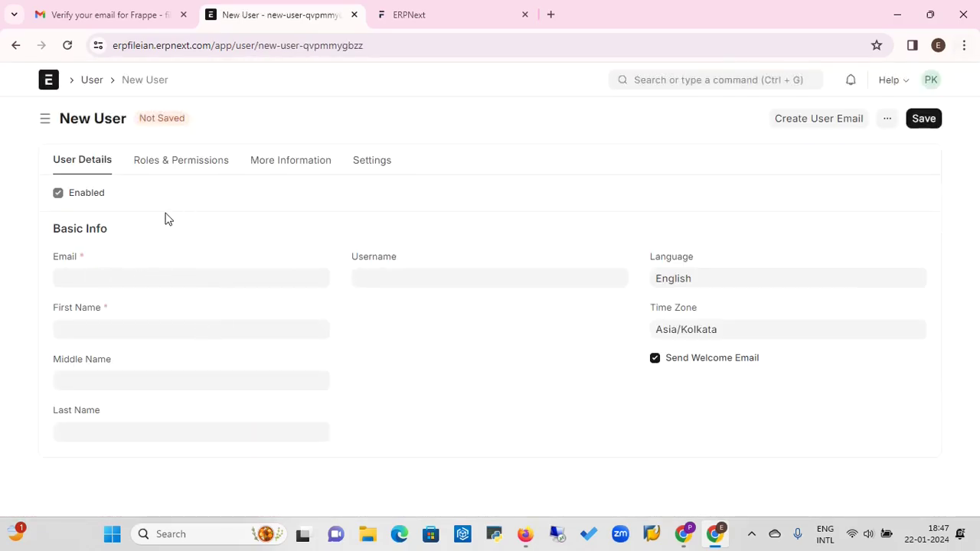
{"action": "left_click", "coordinate": [53, 86]}
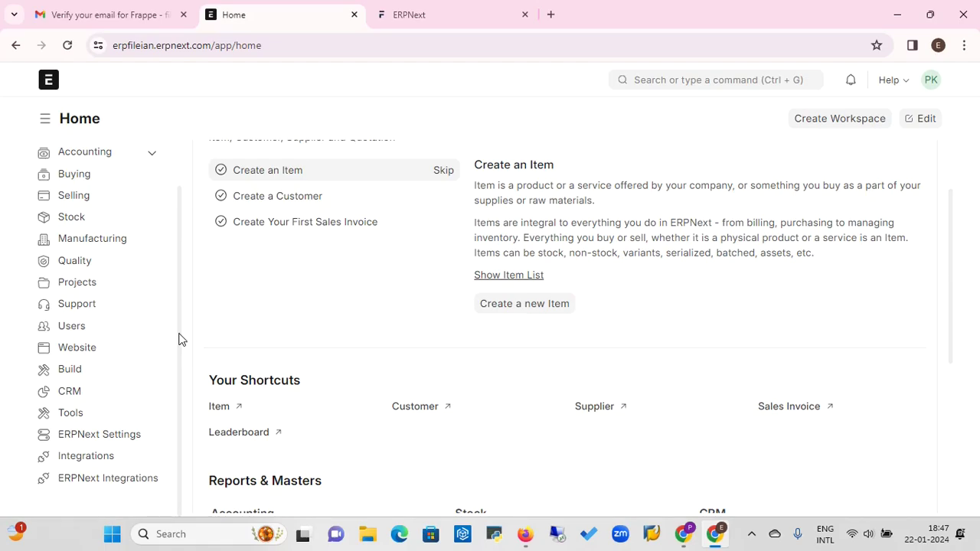
{"action": "scroll", "coordinate": [179, 339], "scroll_direction": "up", "scroll_amount": 1}
{"action": "scroll", "coordinate": [181, 337], "scroll_direction": "down", "scroll_amount": 1}
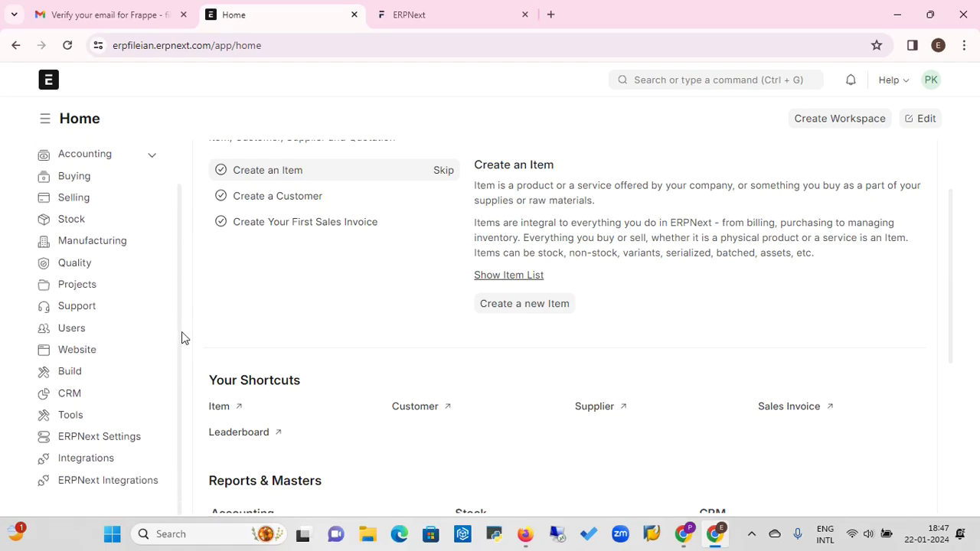
{"action": "scroll", "coordinate": [182, 331], "scroll_direction": "up", "scroll_amount": 1}
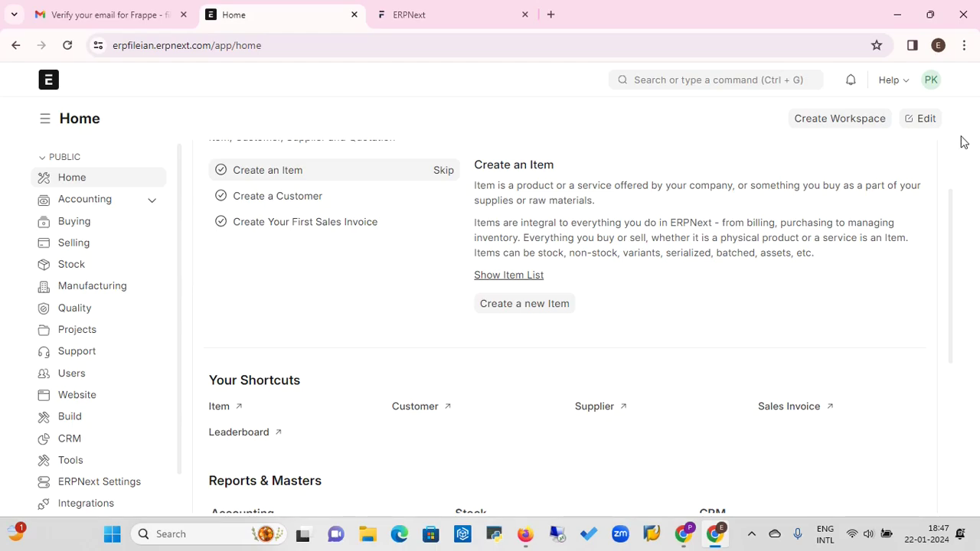
{"action": "scroll", "coordinate": [953, 163], "scroll_direction": "up", "scroll_amount": 2}
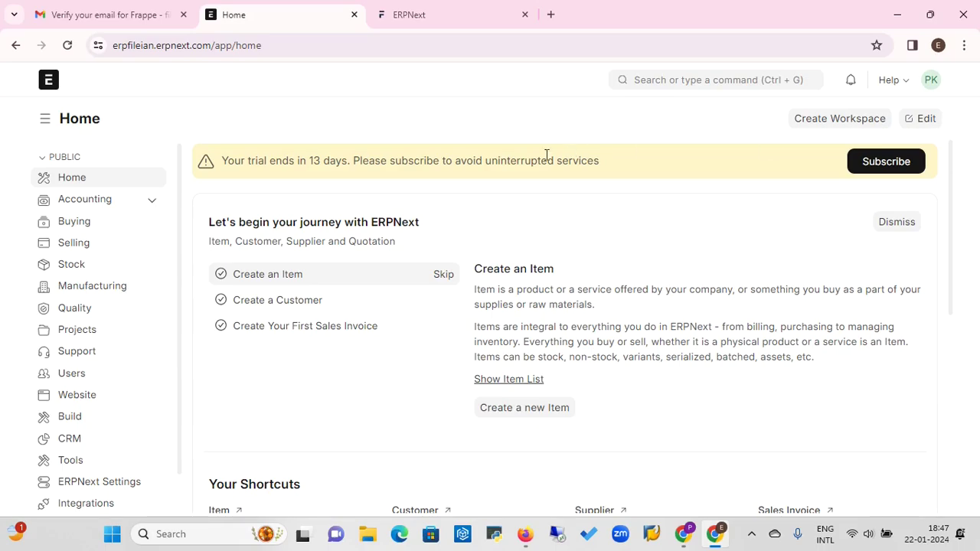